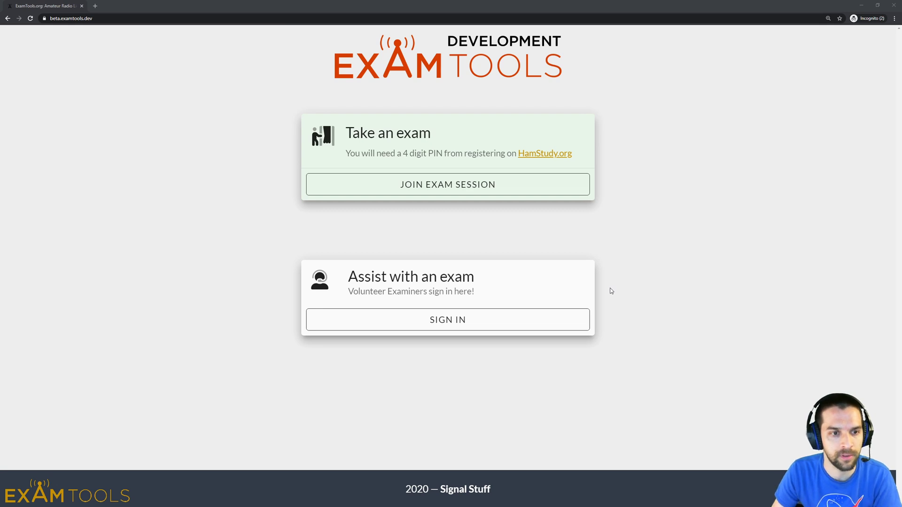
Step: Log in as a volunteer examiner with saved credentials and open the Demonstration Session
{"action": "left_click", "coordinate": [569, 324]}
{"action": "left_click", "coordinate": [473, 203]}
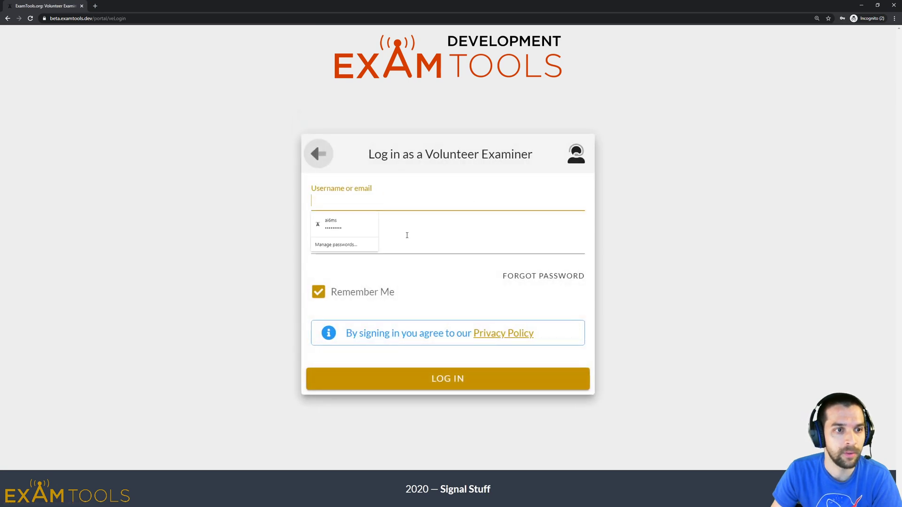
{"action": "left_click", "coordinate": [355, 224]}
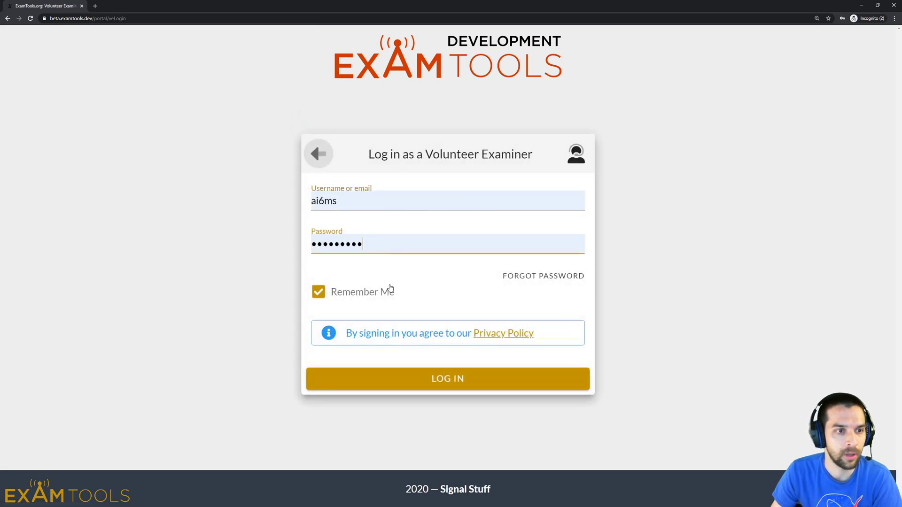
{"action": "left_click", "coordinate": [451, 385]}
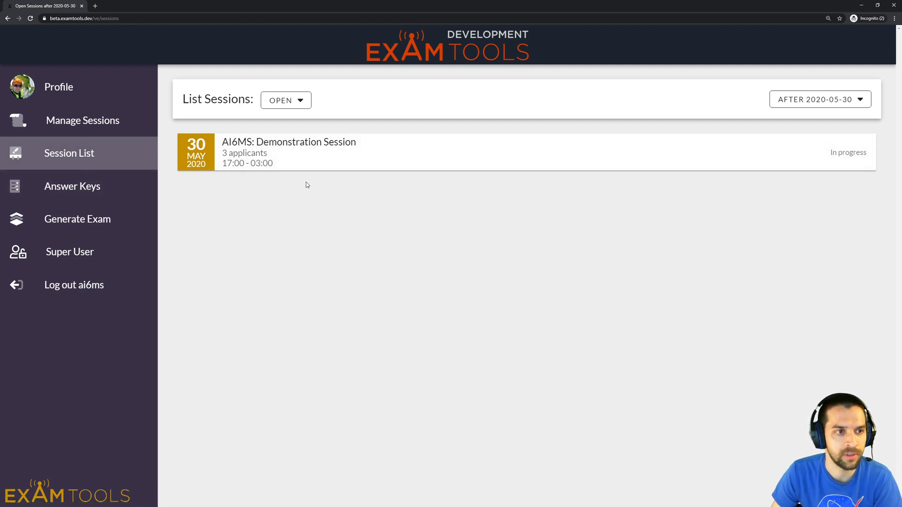
{"action": "left_click", "coordinate": [367, 162]}
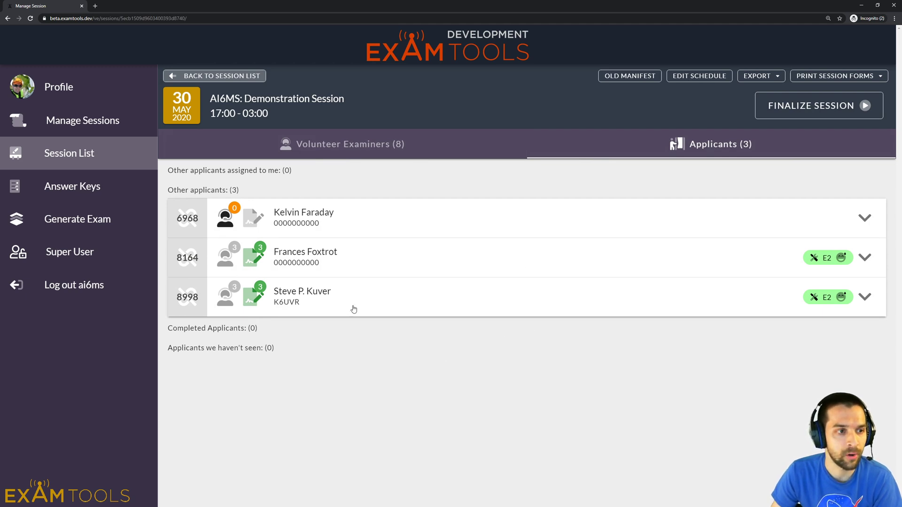
{"action": "left_click", "coordinate": [216, 216]}
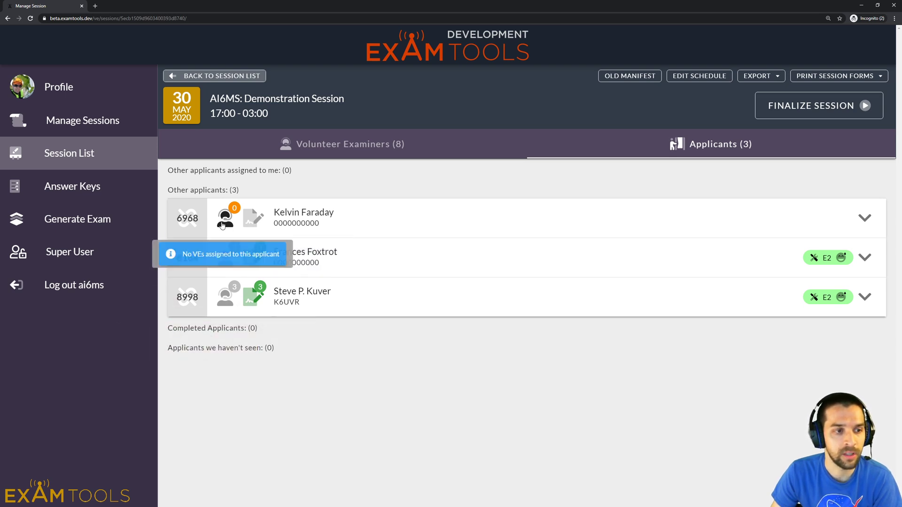
{"action": "left_click", "coordinate": [223, 225]}
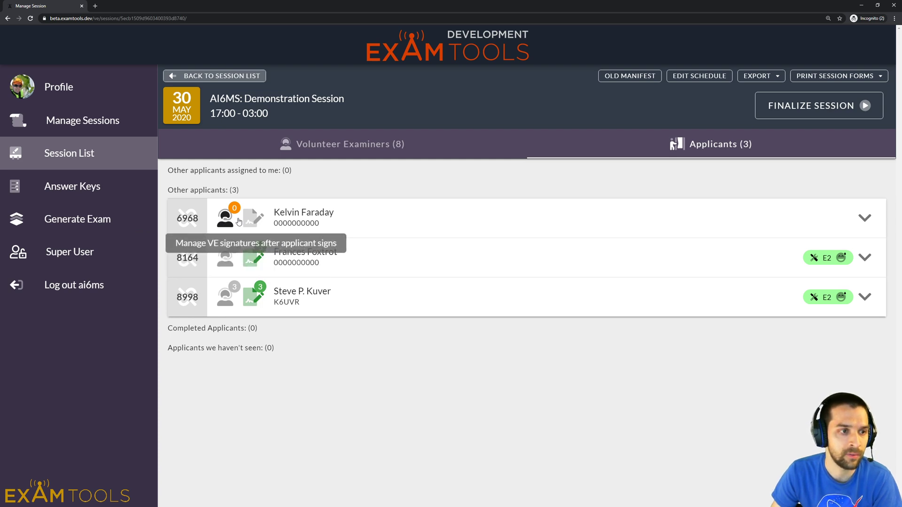
{"action": "left_click", "coordinate": [226, 220]}
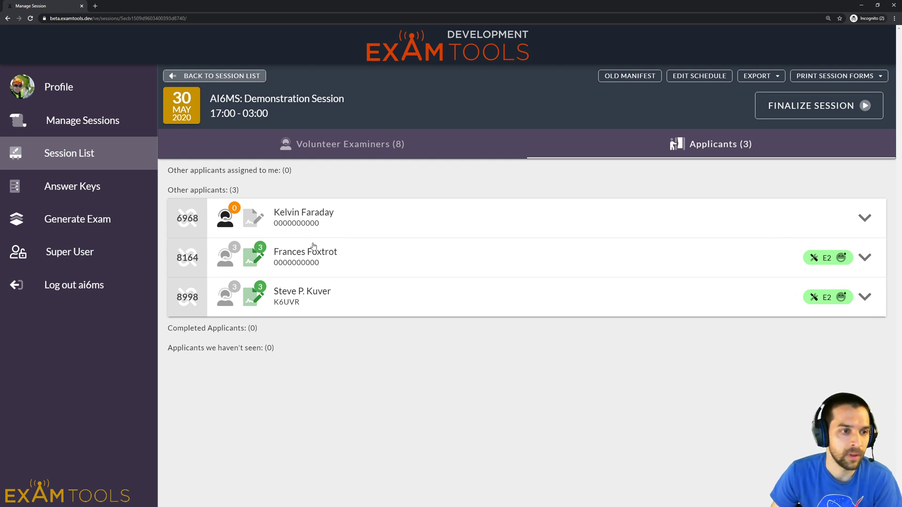
{"action": "mouse_move", "coordinate": [224, 266]}
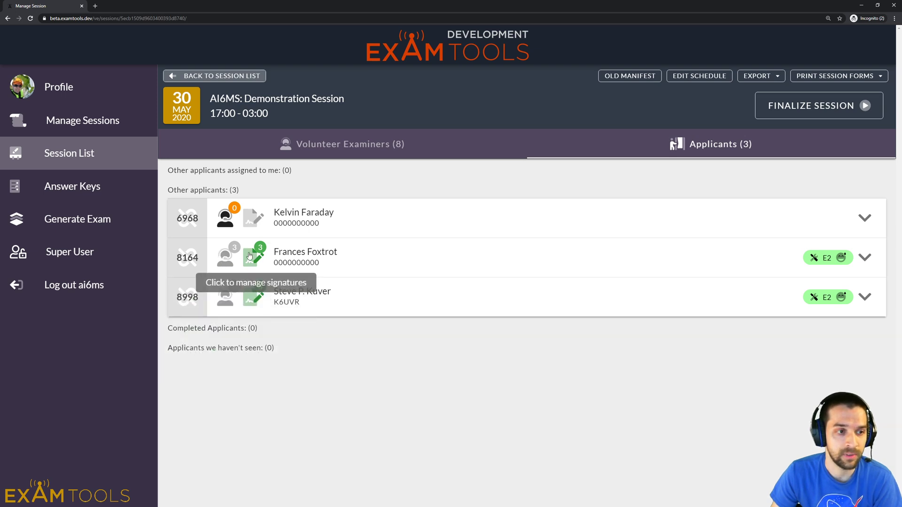
{"action": "left_click", "coordinate": [249, 256]}
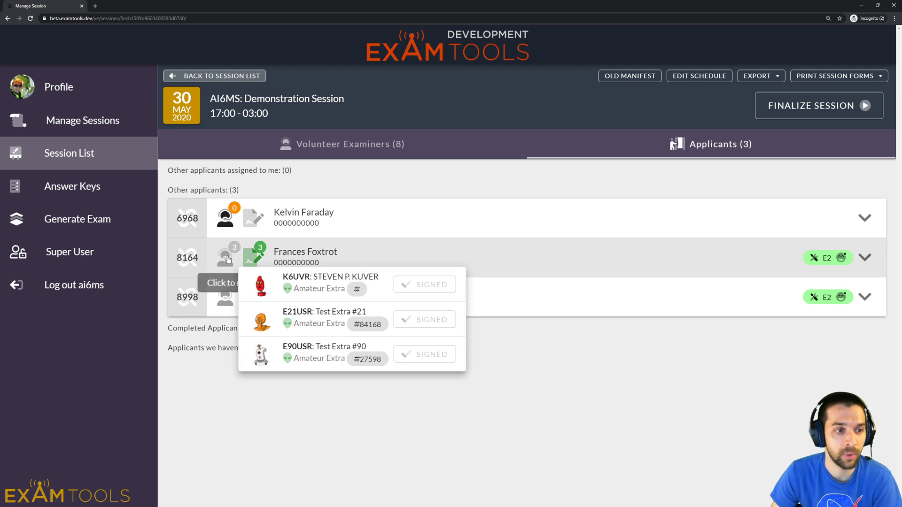
{"action": "left_click", "coordinate": [345, 256]}
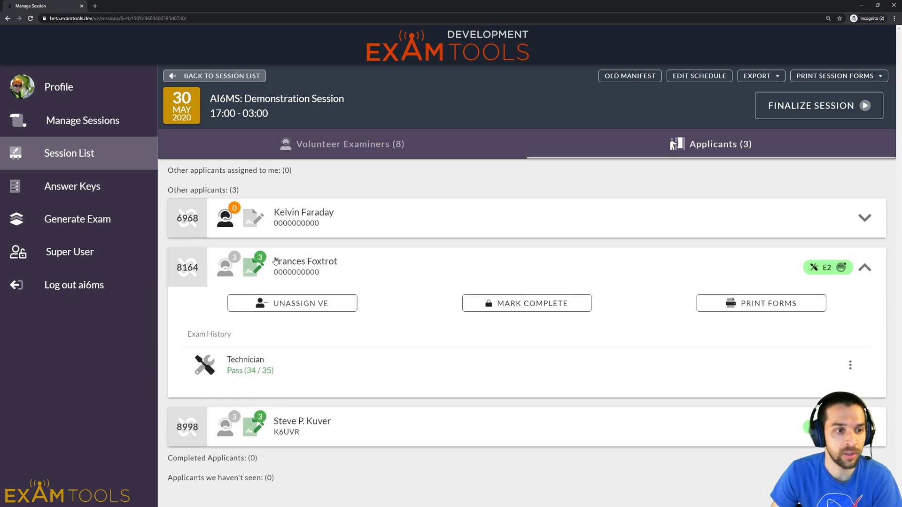
{"action": "left_click", "coordinate": [333, 256]}
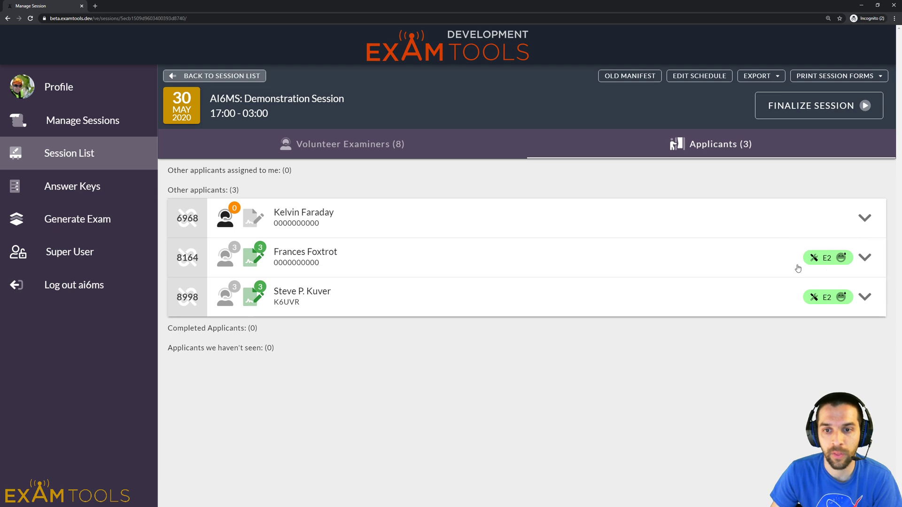
{"action": "mouse_move", "coordinate": [819, 264]}
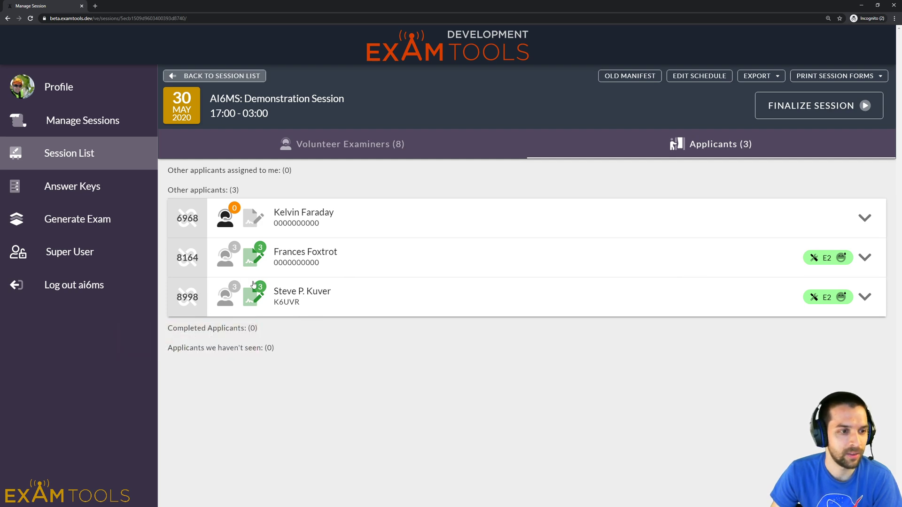
{"action": "mouse_move", "coordinate": [226, 296]}
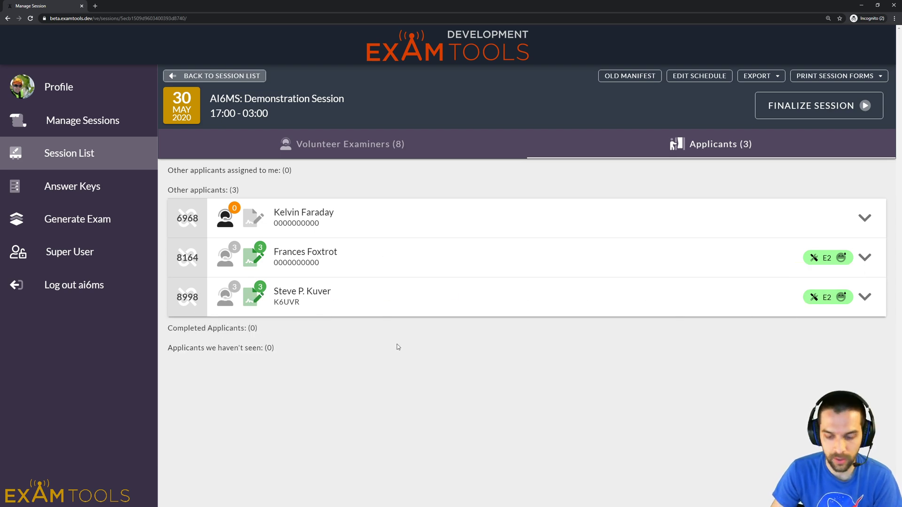
Step: In a second tiled window, join as an applicant with the session call sign and PIN, then approve the request
{"action": "key", "text": "super+Right"}
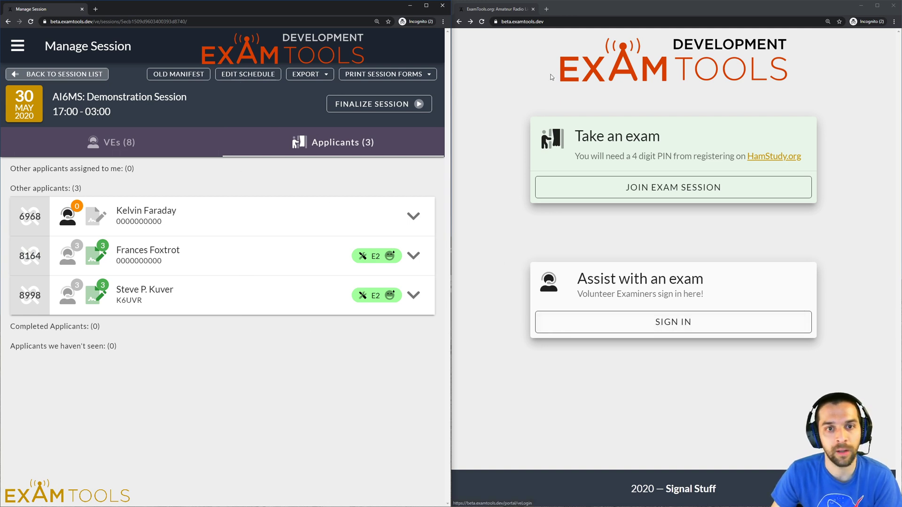
{"action": "left_click", "coordinate": [655, 188]}
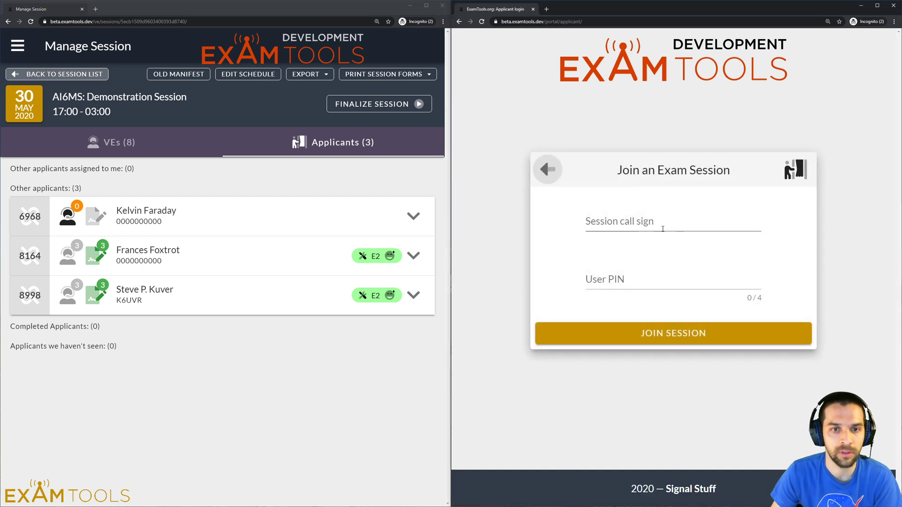
{"action": "left_click", "coordinate": [663, 229]}
{"action": "type", "text": "AI6MS"}
{"action": "key", "text": "Tab"}
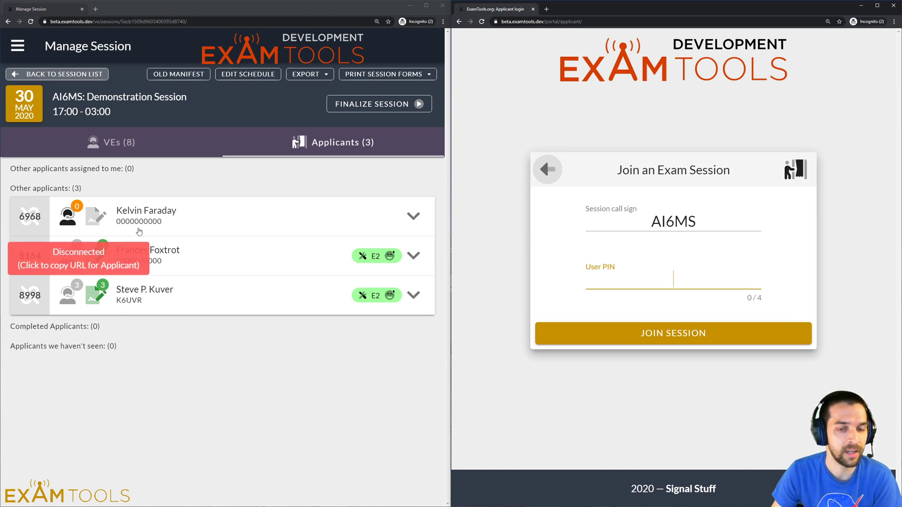
{"action": "type", "text": "6968"}
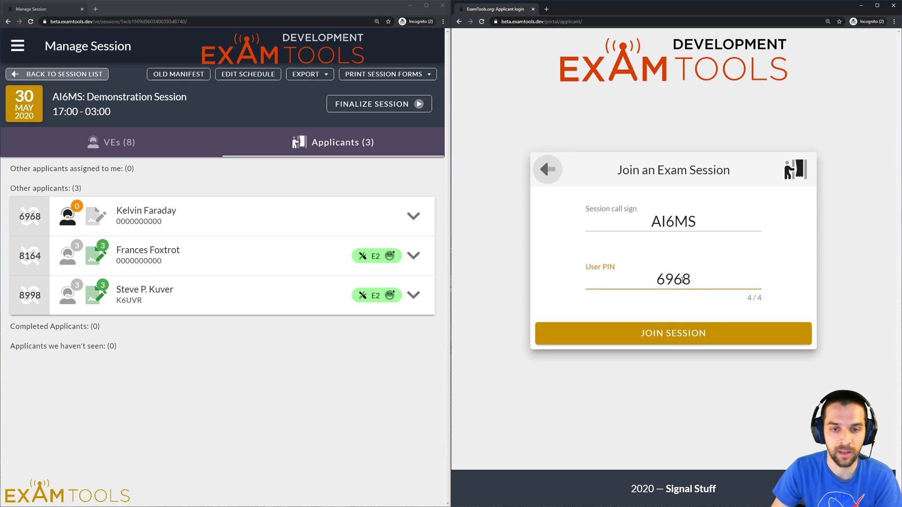
{"action": "key", "text": "Return"}
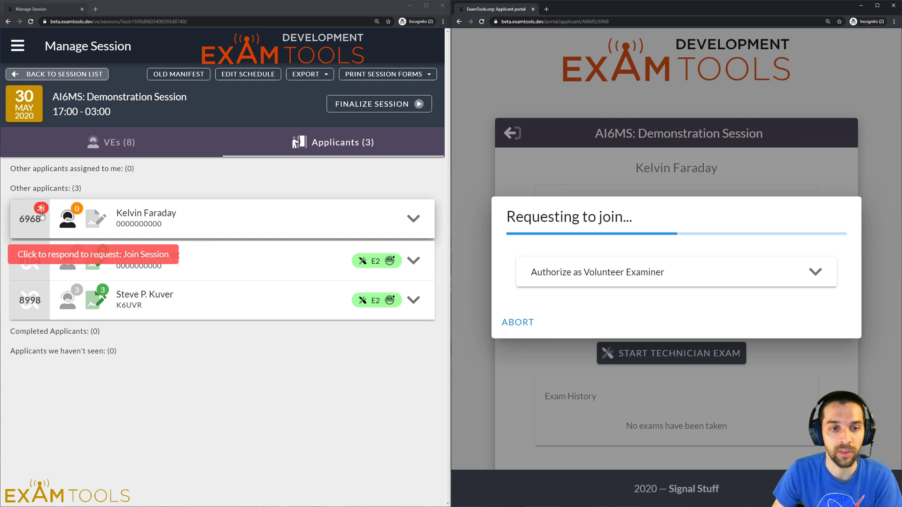
{"action": "left_click", "coordinate": [42, 209]}
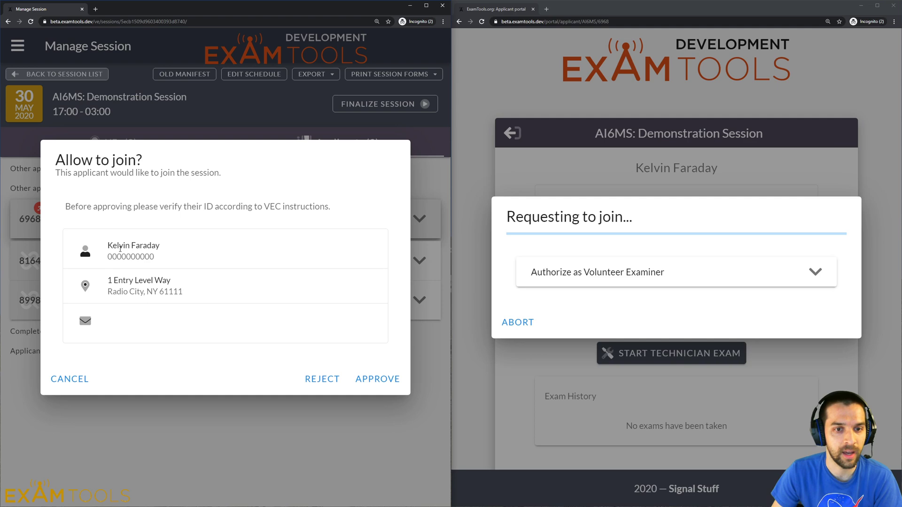
{"action": "left_click", "coordinate": [369, 379]}
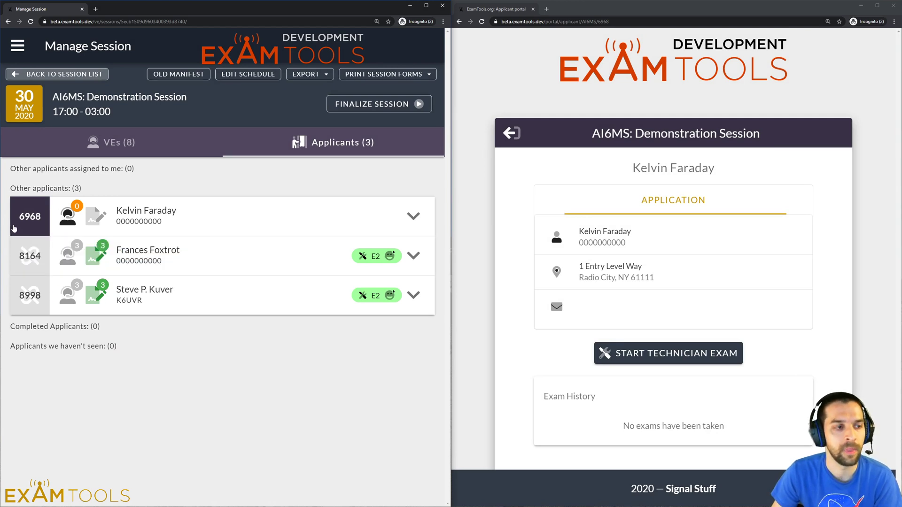
Step: Expand the new applicant's details and assign three volunteer examiners to him
{"action": "mouse_move", "coordinate": [66, 225]}
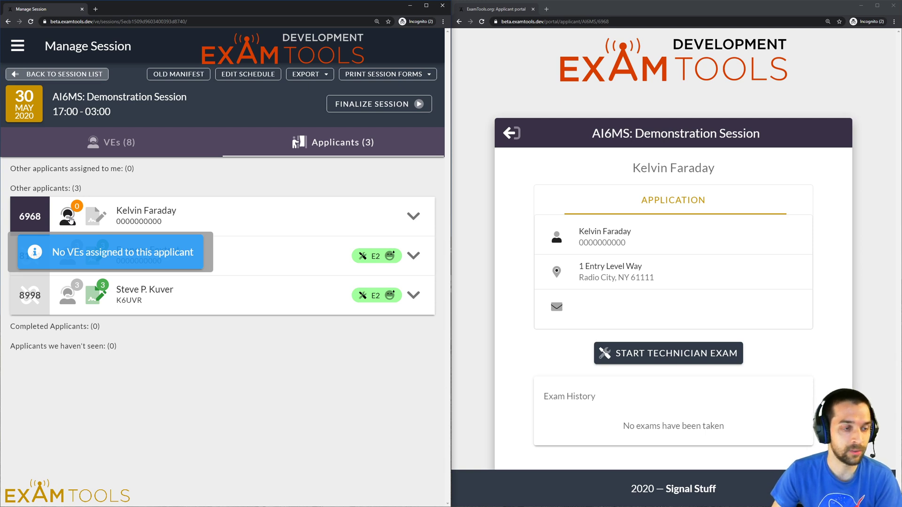
{"action": "left_click", "coordinate": [69, 218]}
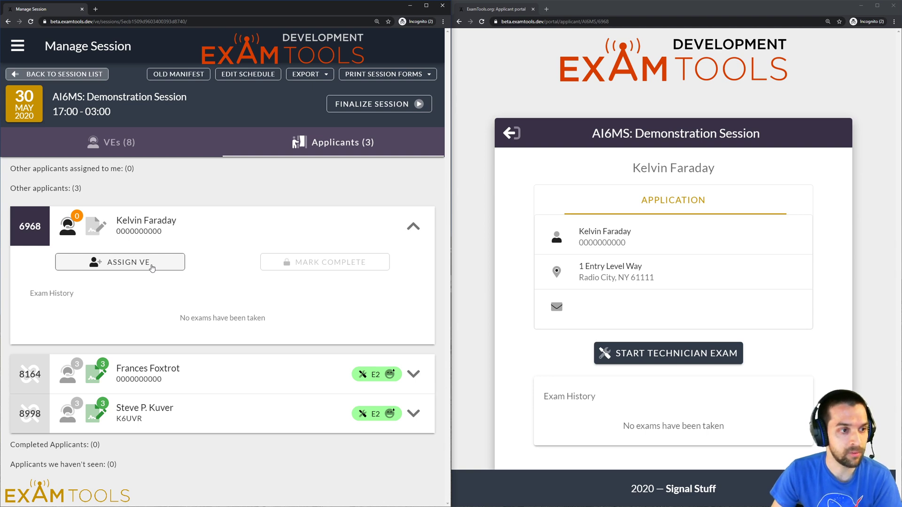
{"action": "left_click", "coordinate": [152, 269]}
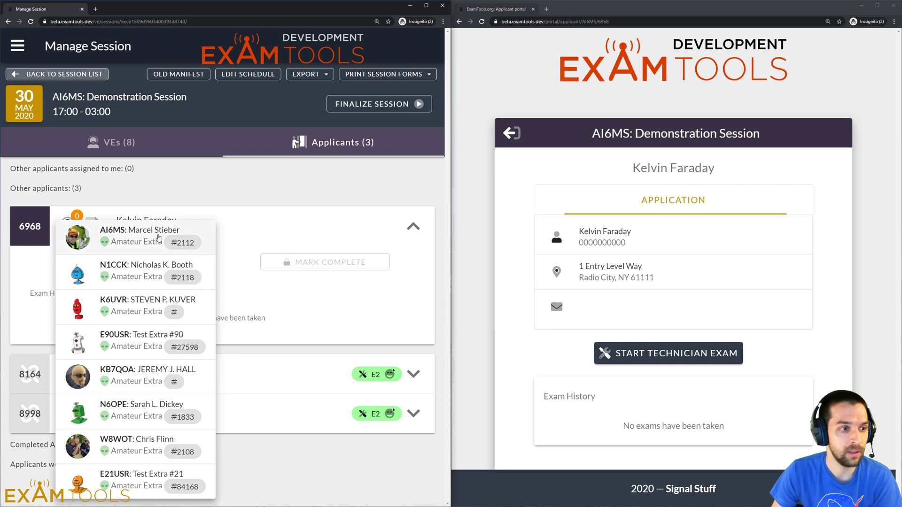
{"action": "left_click", "coordinate": [141, 236]}
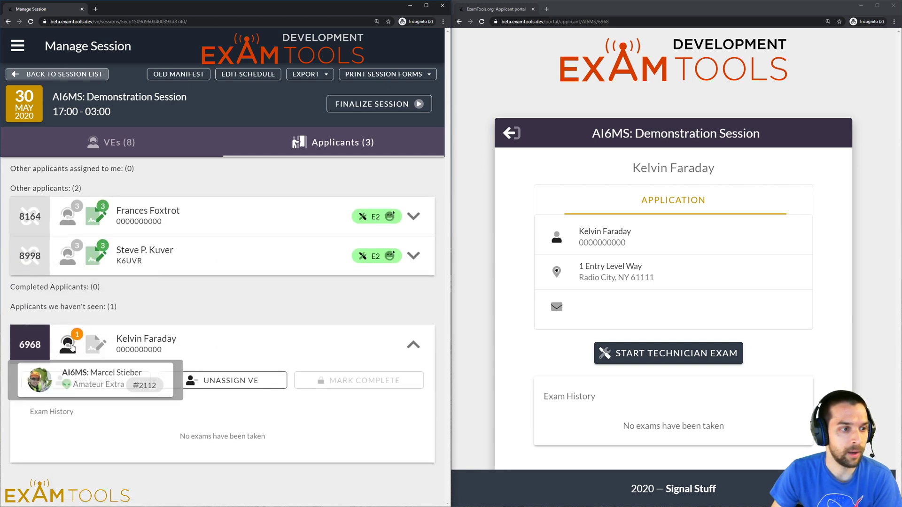
{"action": "left_click", "coordinate": [109, 386]}
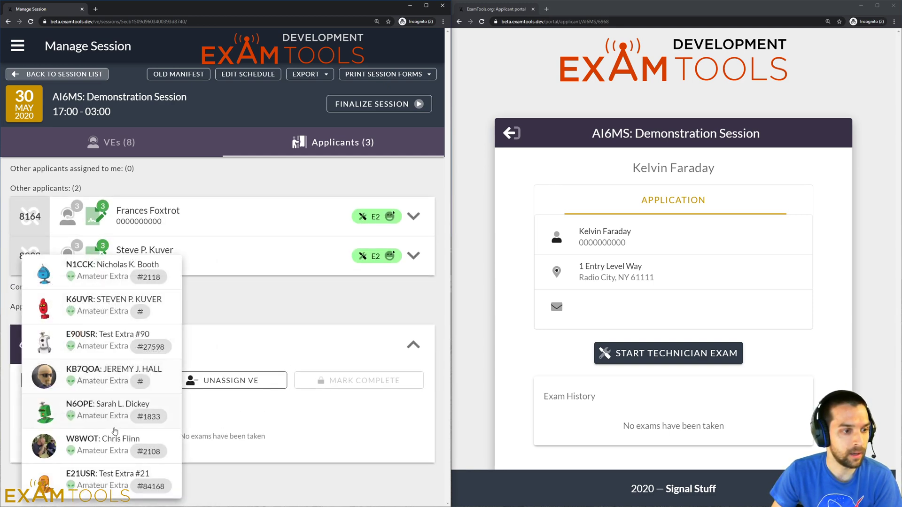
{"action": "left_click", "coordinate": [117, 424]}
{"action": "left_click", "coordinate": [95, 386]}
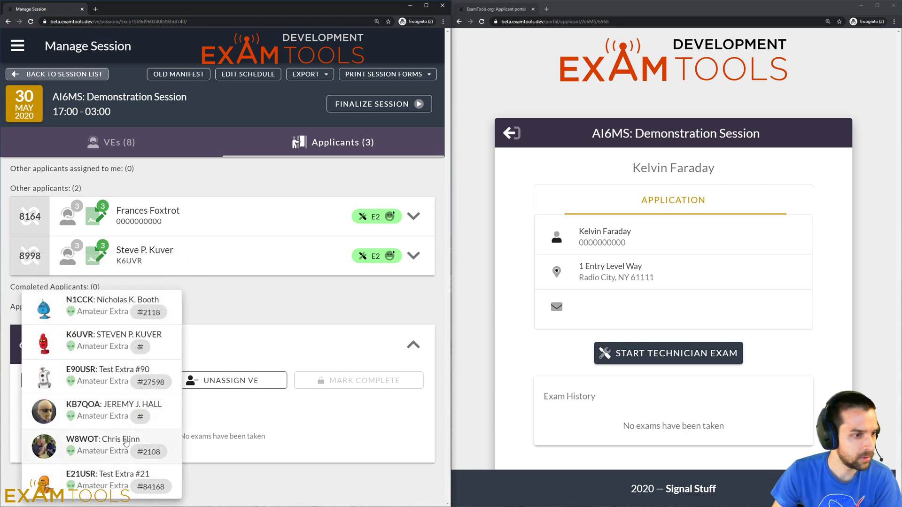
{"action": "left_click", "coordinate": [128, 420]}
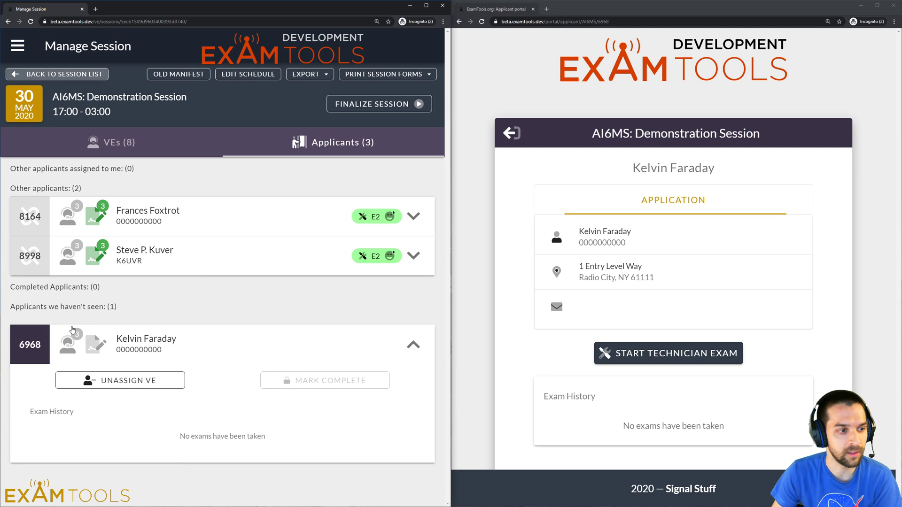
{"action": "mouse_move", "coordinate": [69, 351]}
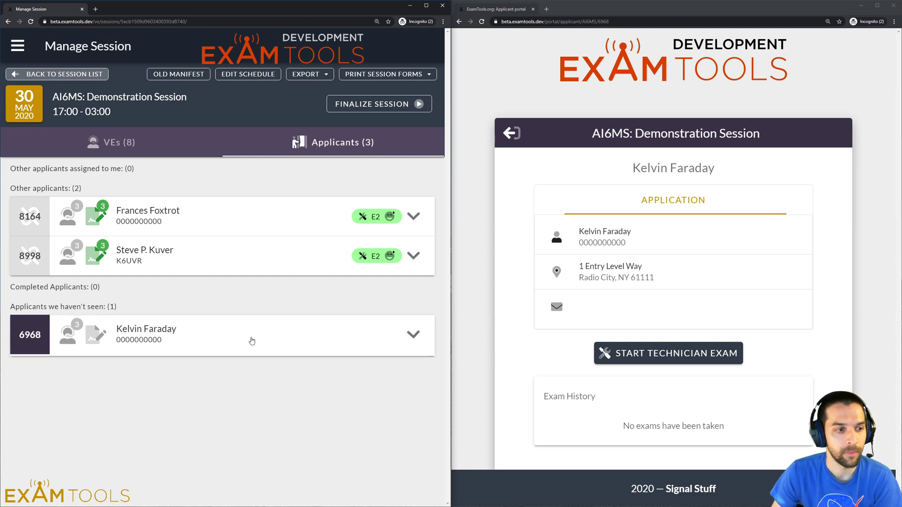
Step: Request the Technician exam as the applicant and approve the Element 2 start as examiner
{"action": "left_click", "coordinate": [675, 353]}
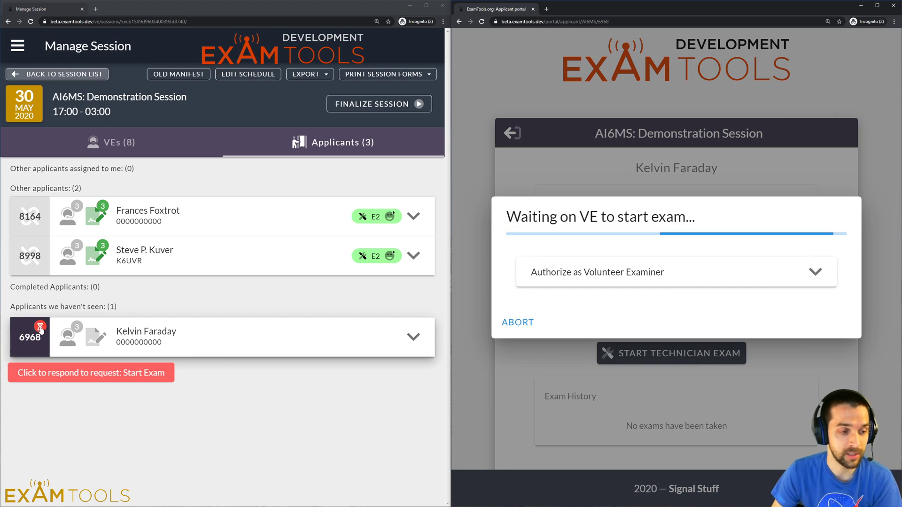
{"action": "left_click", "coordinate": [41, 329]}
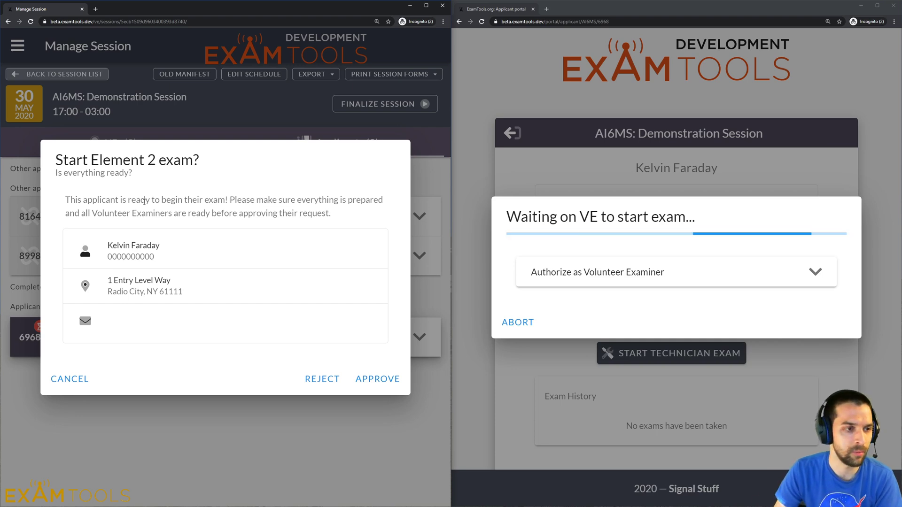
{"action": "left_click", "coordinate": [371, 386]}
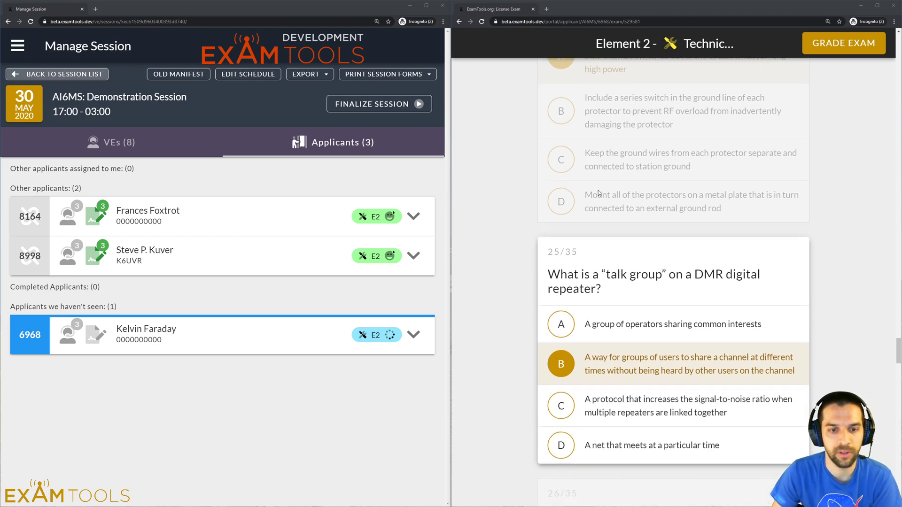
Step: Answer question 26 with Knife-edge diffraction, submit for grading, and approve grading with the examiner password
{"action": "key", "text": "a"}
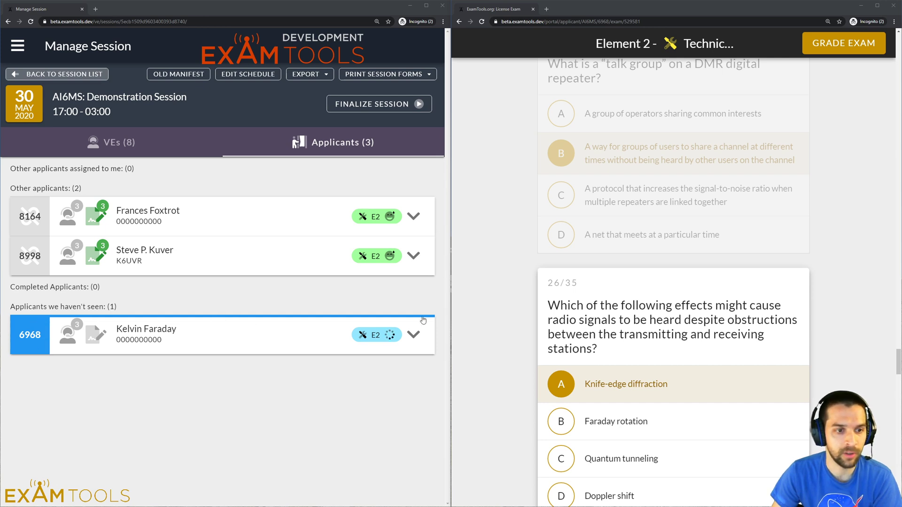
{"action": "left_click", "coordinate": [843, 44]}
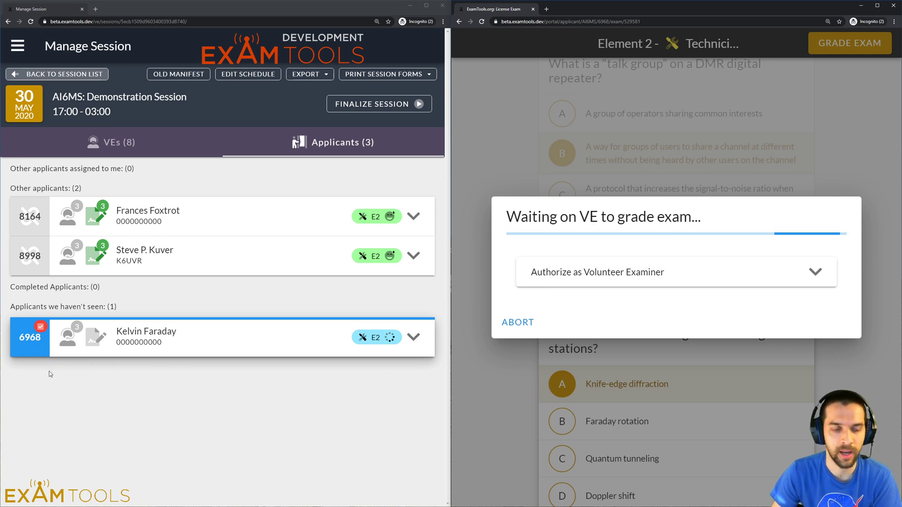
{"action": "left_click", "coordinate": [41, 328]}
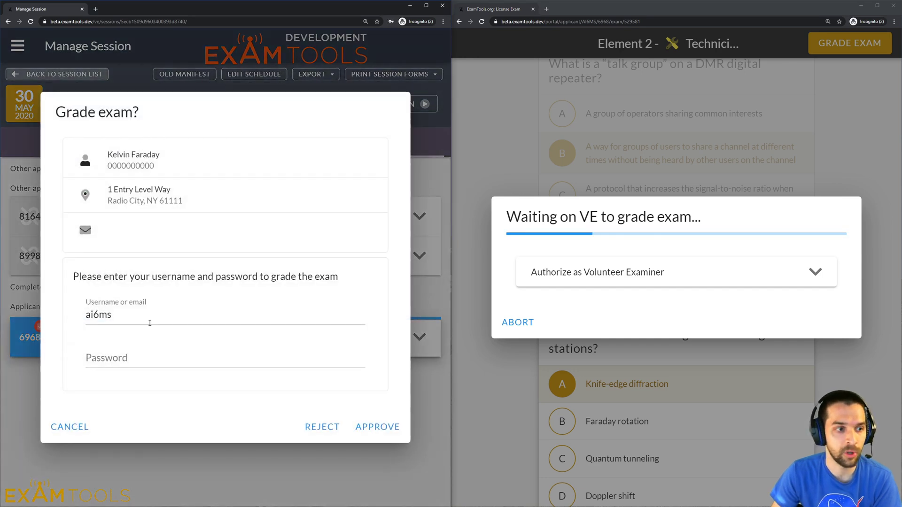
{"action": "left_click", "coordinate": [116, 358]}
{"action": "left_click", "coordinate": [115, 387]}
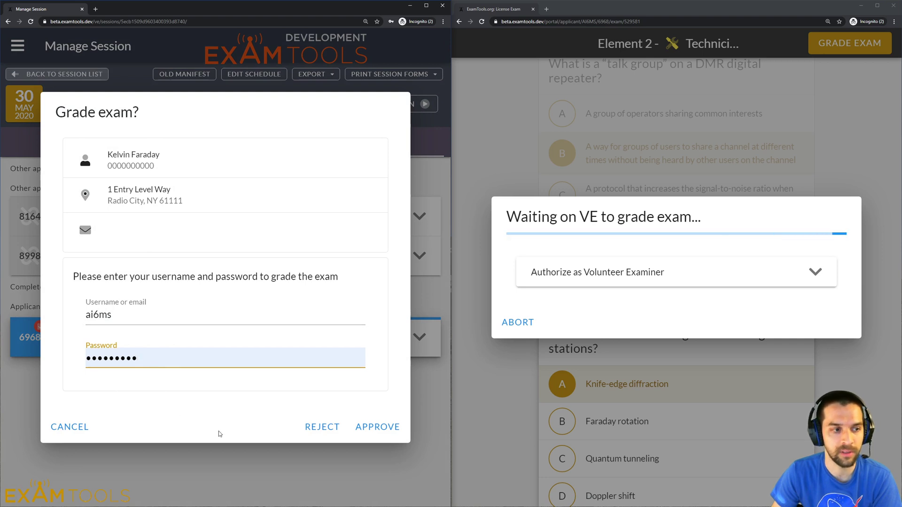
{"action": "left_click", "coordinate": [386, 428]}
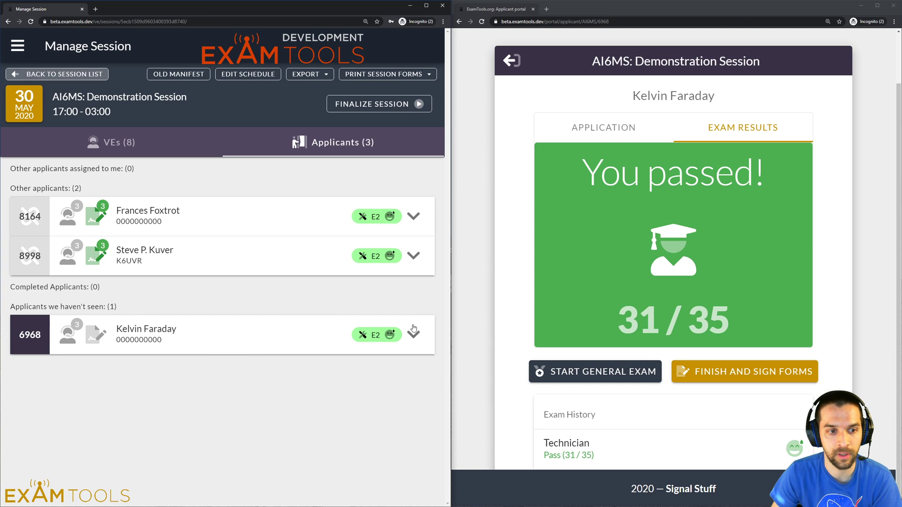
Step: Finish the applicant's session, drawing a KF signature to sign the 605 and CSCE forms
{"action": "mouse_move", "coordinate": [389, 338]}
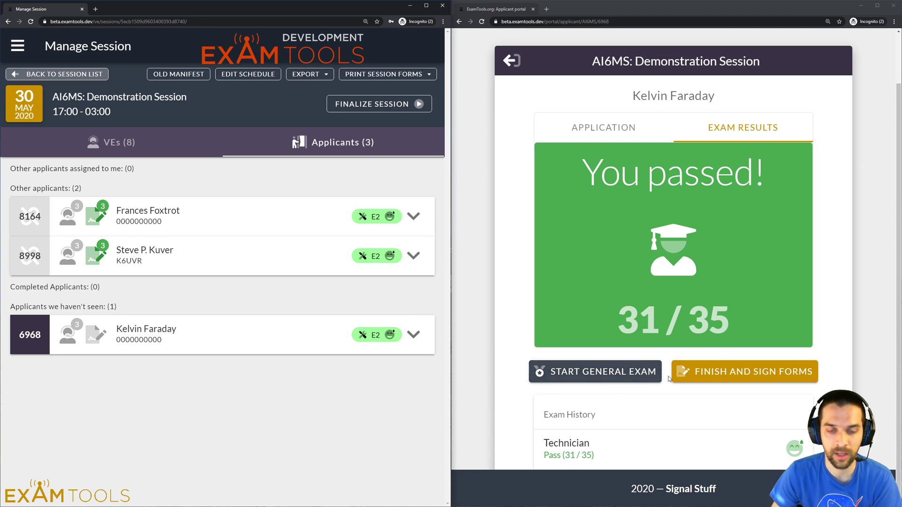
{"action": "left_click", "coordinate": [781, 376]}
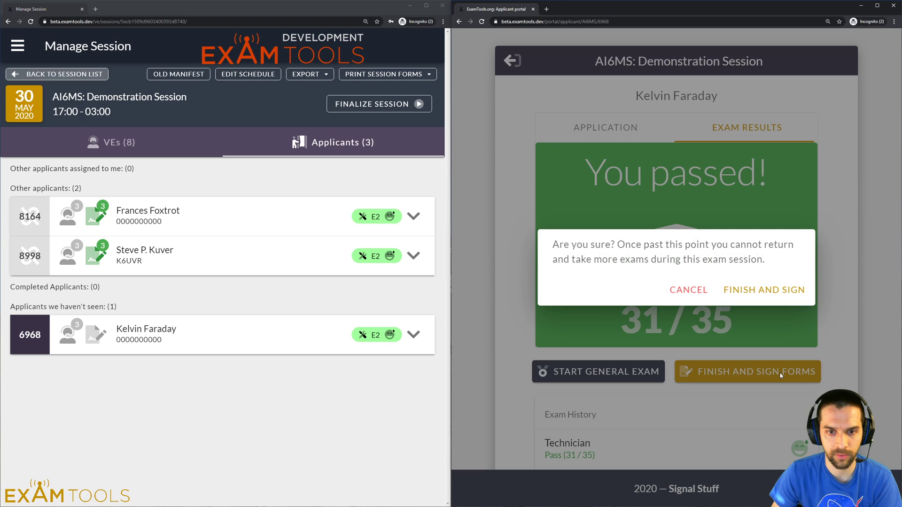
{"action": "left_click", "coordinate": [774, 294]}
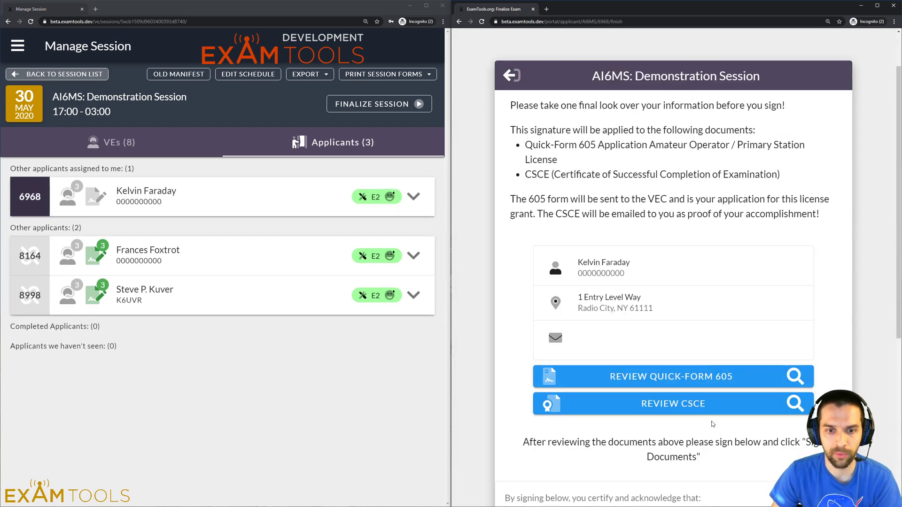
{"action": "scroll", "coordinate": [727, 378], "scroll_direction": "down", "scroll_amount": 4}
{"action": "scroll", "coordinate": [727, 378], "scroll_direction": "down", "scroll_amount": 2}
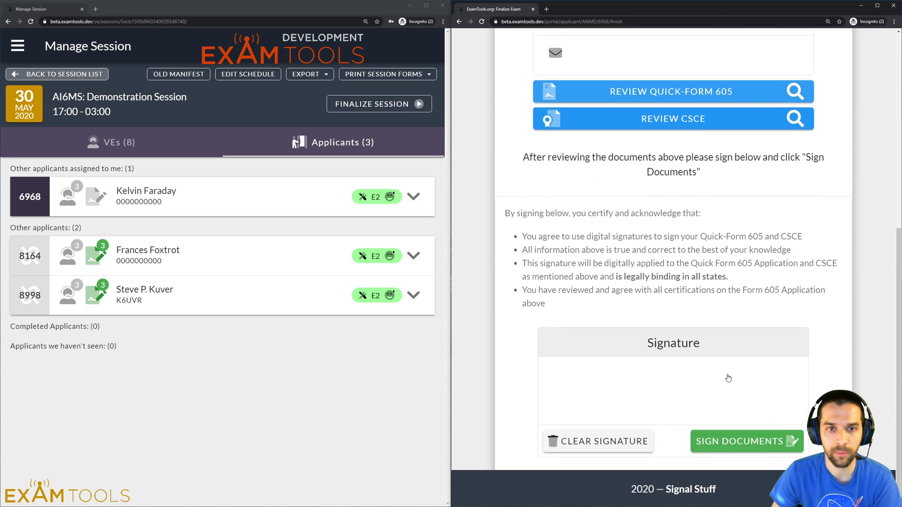
{"action": "mouse_move", "coordinate": [646, 375]}
{"action": "left_mouse_down"}
{"action": "mouse_move", "coordinate": [645, 408]}
{"action": "mouse_move", "coordinate": [661, 405]}
{"action": "mouse_move", "coordinate": [670, 379]}
{"action": "mouse_move", "coordinate": [695, 375]}
{"action": "mouse_move", "coordinate": [681, 393]}
{"action": "mouse_move", "coordinate": [727, 384]}
{"action": "left_mouse_up"}
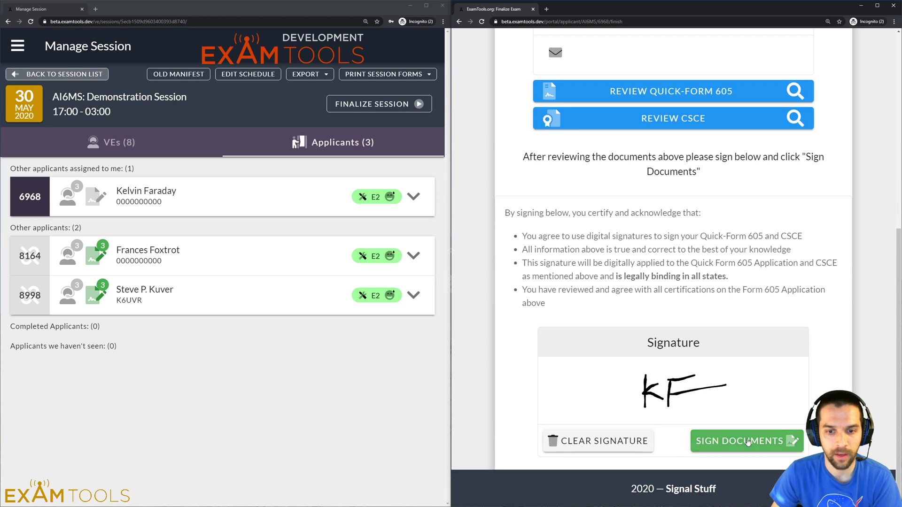
{"action": "left_click", "coordinate": [748, 442]}
{"action": "left_click", "coordinate": [757, 292]}
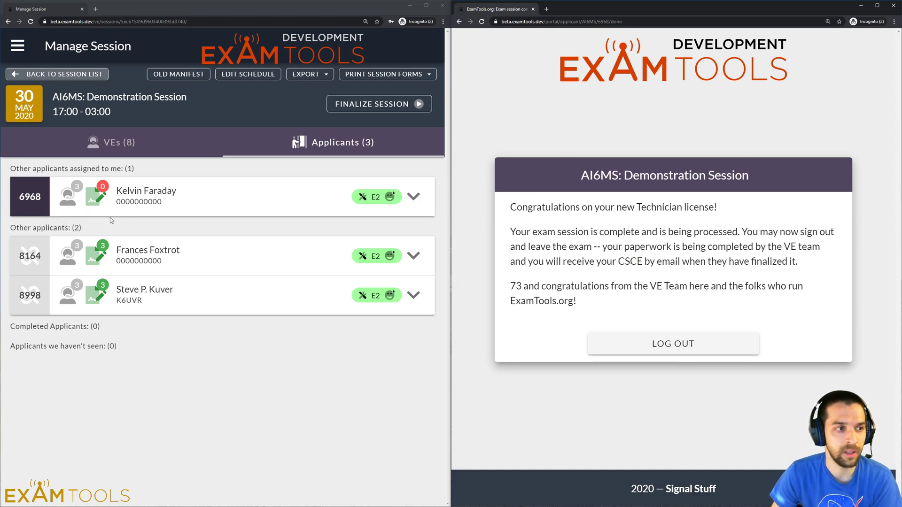
Step: Maximize the session manager and begin signing the applicant's forms as the first examiner
{"action": "left_click", "coordinate": [426, 6]}
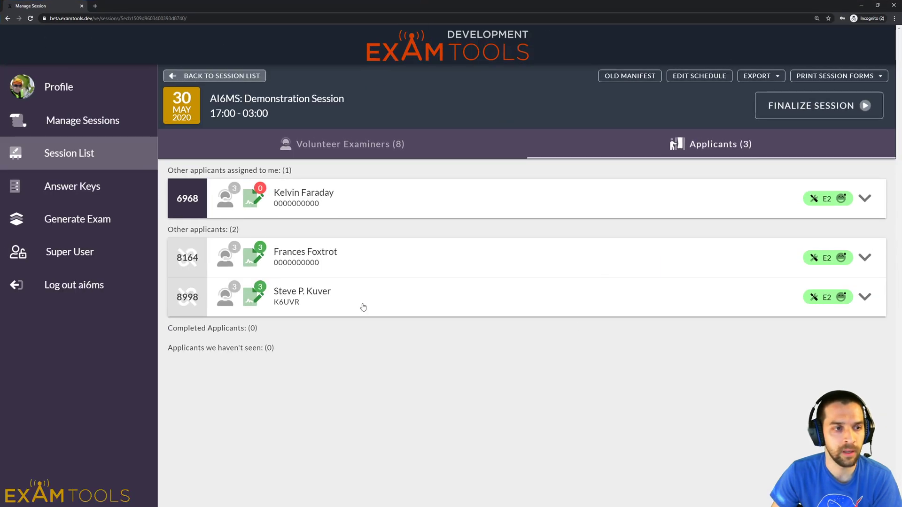
{"action": "left_click", "coordinate": [257, 193]}
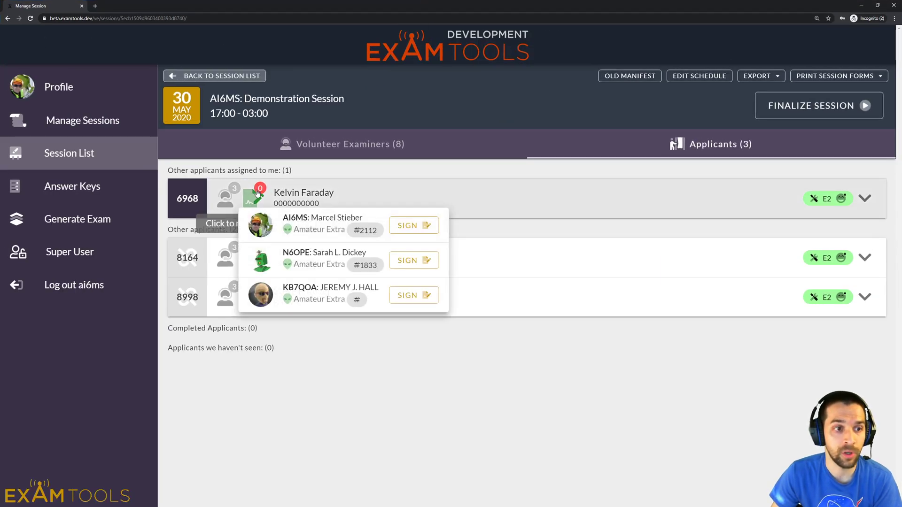
{"action": "left_click", "coordinate": [409, 229]}
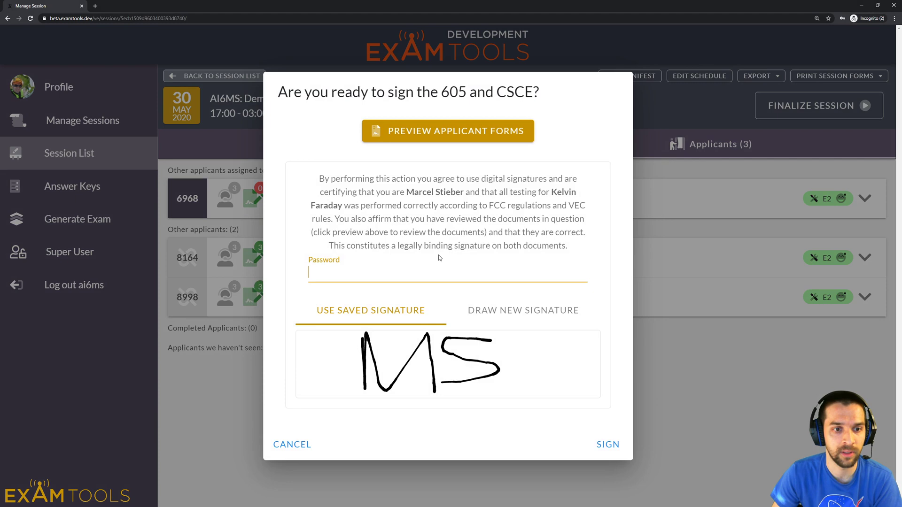
Step: Preview the applicant-signed forms, scroll through them, and close the preview
{"action": "left_click", "coordinate": [450, 128]}
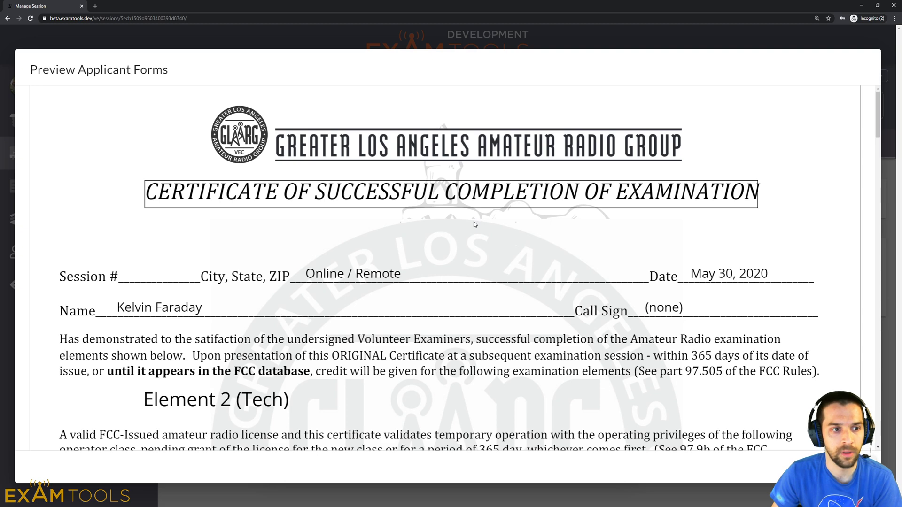
{"action": "scroll", "coordinate": [473, 221], "scroll_direction": "down", "scroll_amount": 3}
{"action": "scroll", "coordinate": [474, 224], "scroll_direction": "down", "scroll_amount": 2}
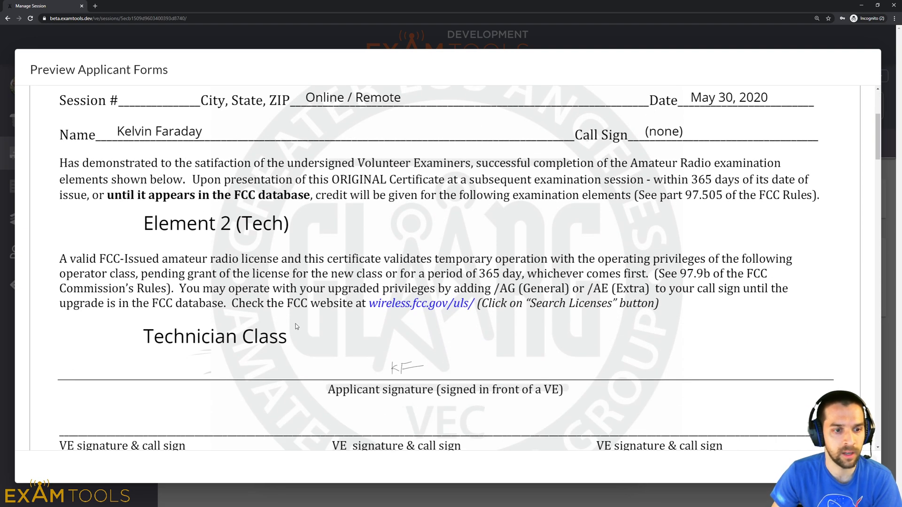
{"action": "scroll", "coordinate": [297, 327], "scroll_direction": "down", "scroll_amount": 3}
{"action": "scroll", "coordinate": [447, 267], "scroll_direction": "down", "scroll_amount": 10}
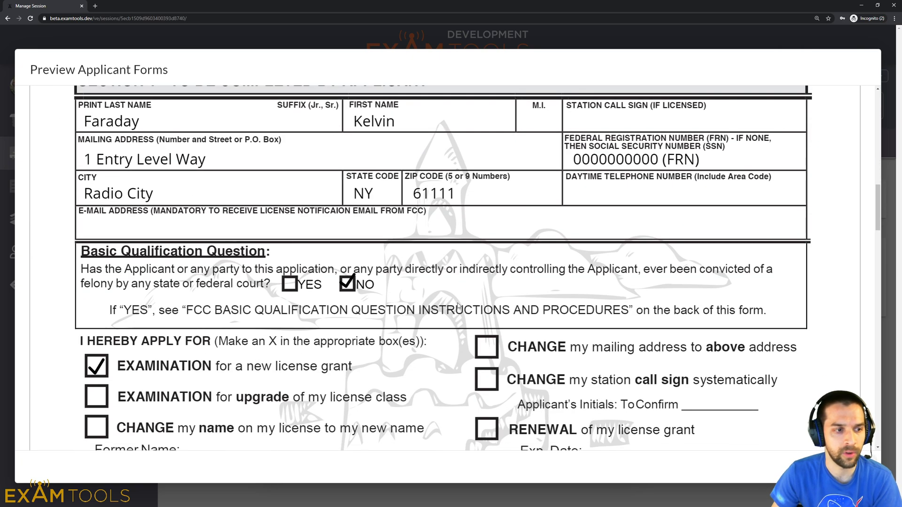
{"action": "scroll", "coordinate": [458, 305], "scroll_direction": "down", "scroll_amount": 1}
{"action": "scroll", "coordinate": [140, 311], "scroll_direction": "down", "scroll_amount": 10}
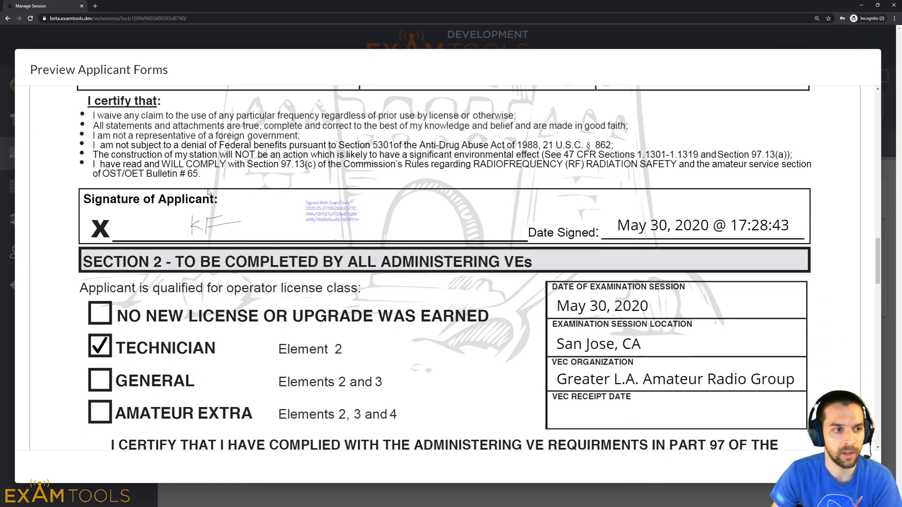
{"action": "scroll", "coordinate": [432, 205], "scroll_direction": "down", "scroll_amount": 5}
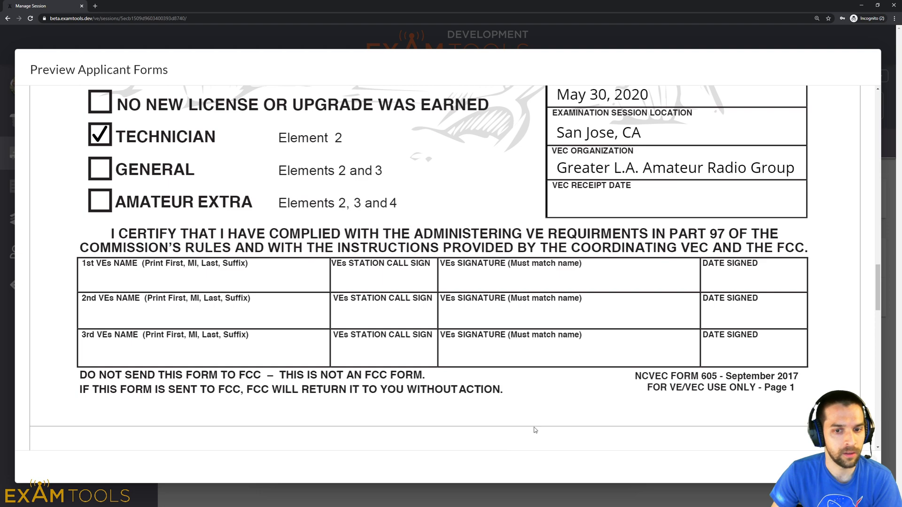
{"action": "key", "text": "Escape"}
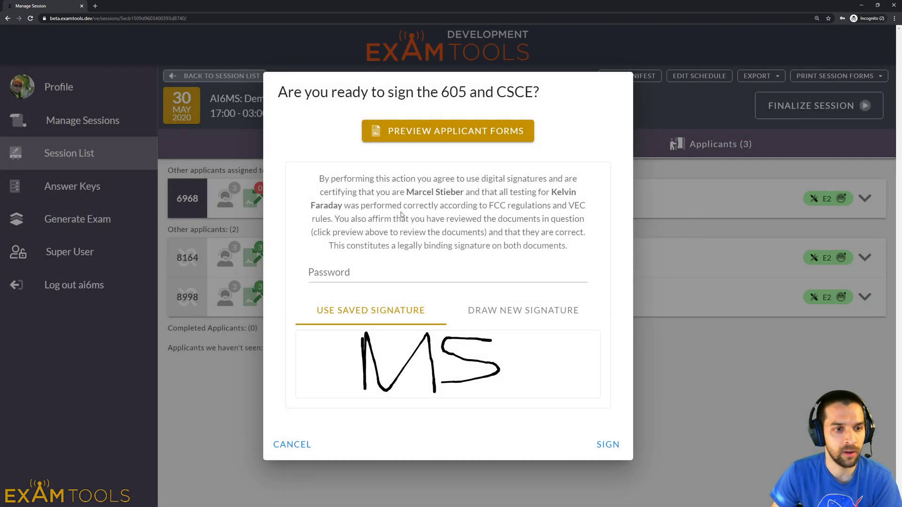
Step: Sign the 605 and CSCE as the first examiner using the saved password
{"action": "left_click", "coordinate": [351, 265]}
{"action": "left_click", "coordinate": [341, 295]}
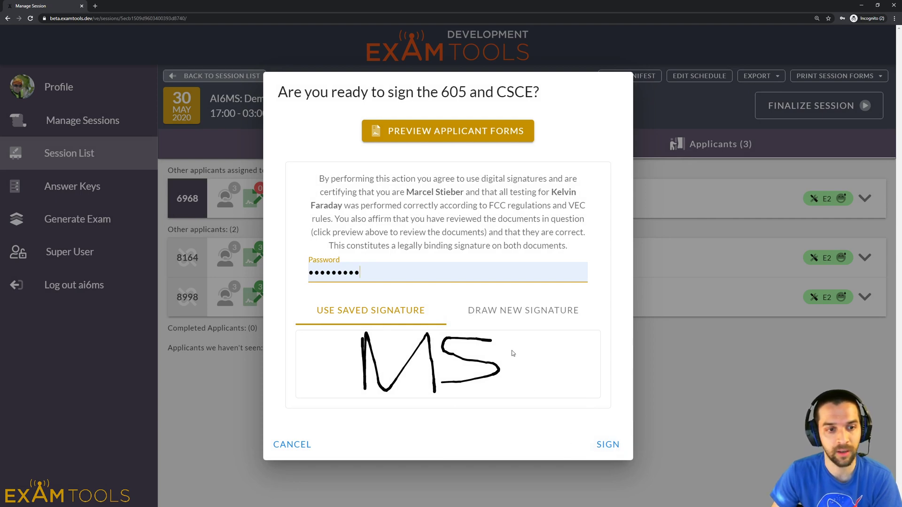
{"action": "left_click", "coordinate": [606, 447]}
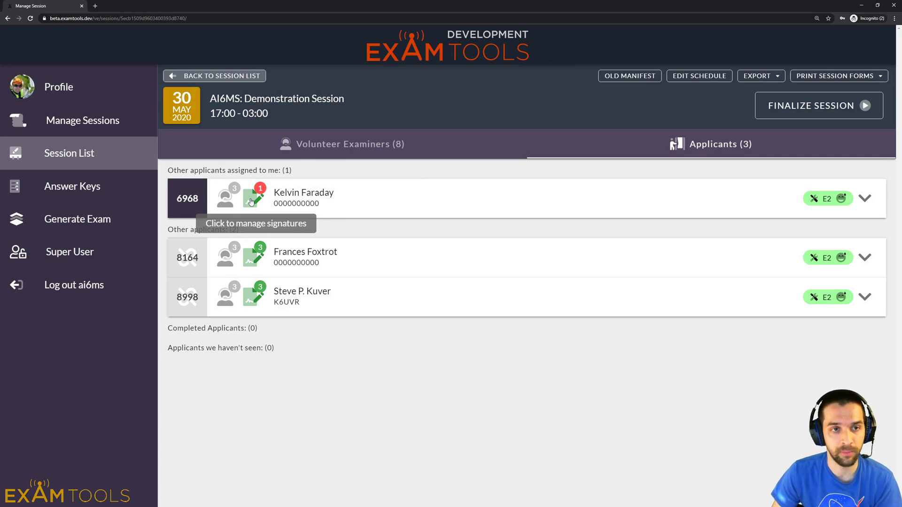
Step: Sign the applicant's forms as the second examiner with that examiner's password
{"action": "left_click", "coordinate": [251, 202]}
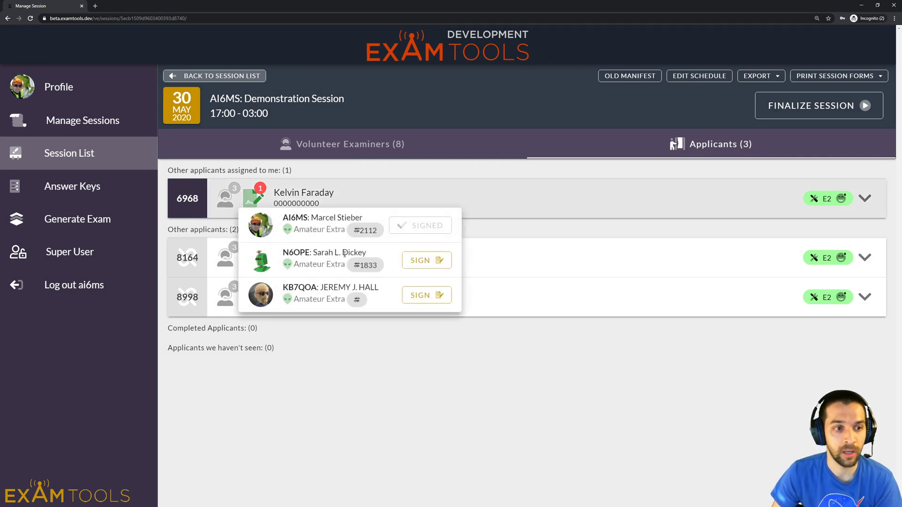
{"action": "left_click", "coordinate": [420, 261]}
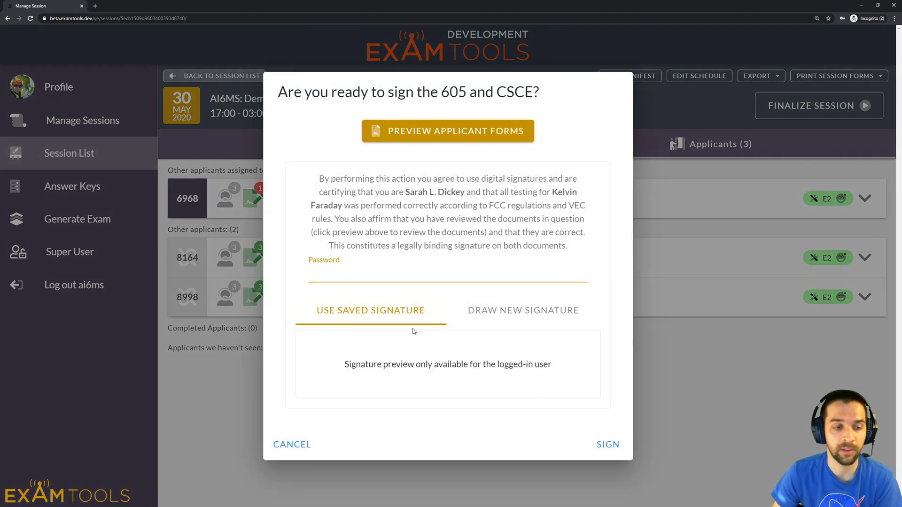
{"action": "left_click", "coordinate": [431, 276]}
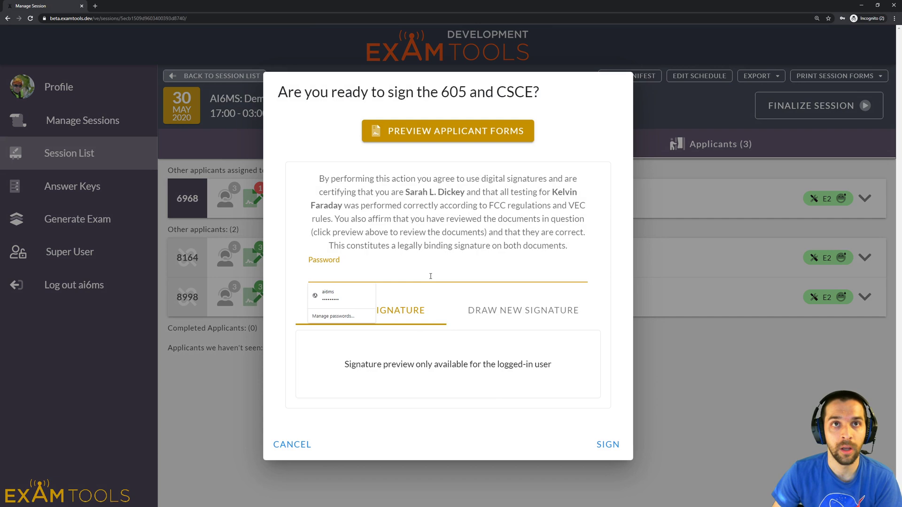
{"action": "type", "text": "passw"}
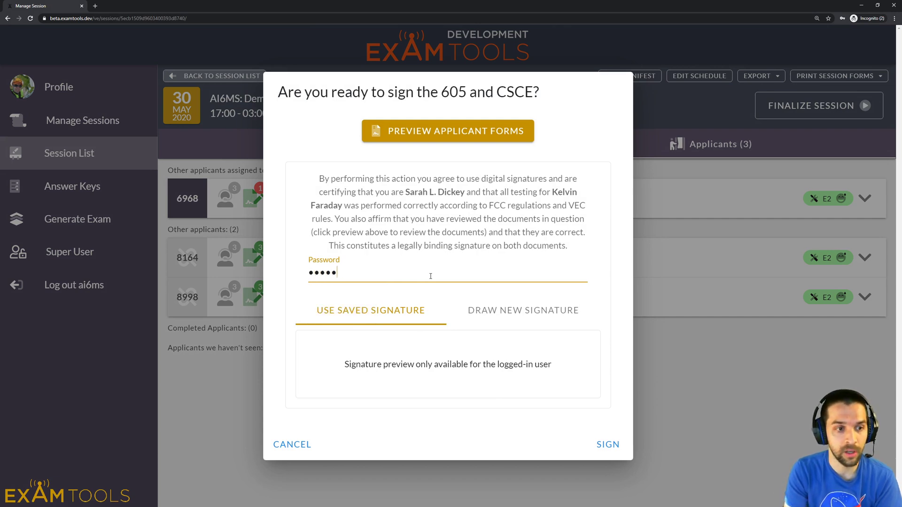
{"action": "type", "text": "o"}
{"action": "left_click", "coordinate": [603, 447]}
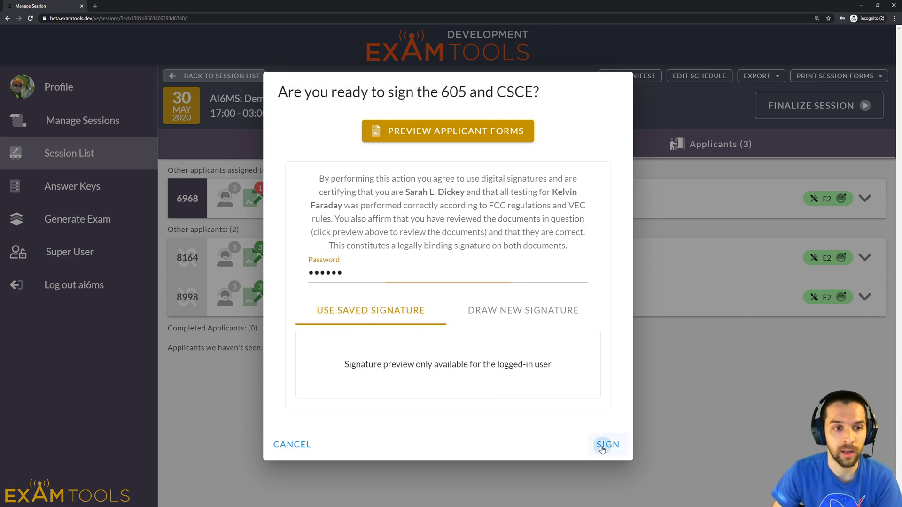
Step: Sign as the third examiner and confirm all three signatures are recorded
{"action": "left_click", "coordinate": [253, 197]}
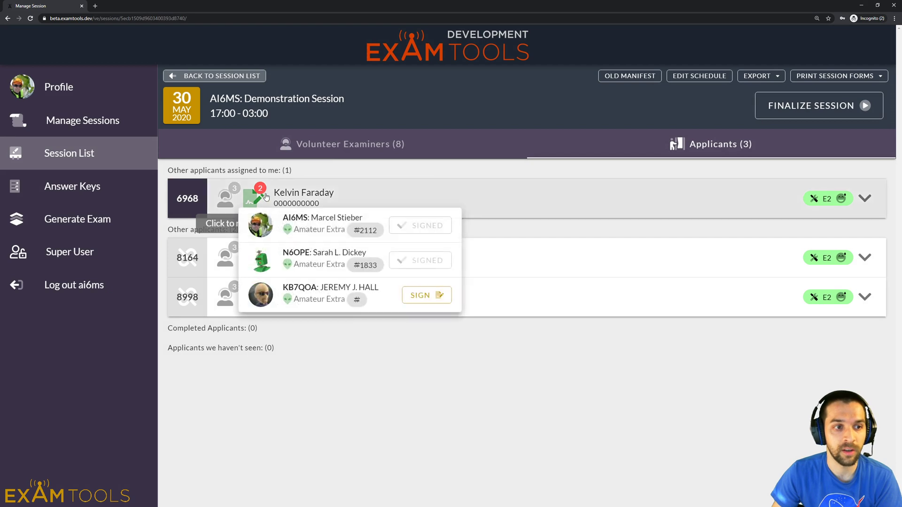
{"action": "left_click", "coordinate": [424, 299]}
{"action": "left_click", "coordinate": [420, 274]}
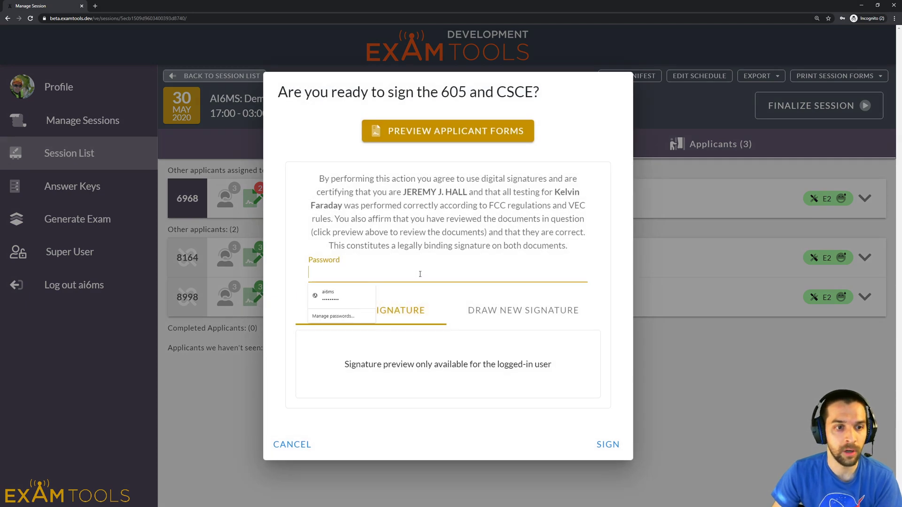
{"action": "type", "text": "••"}
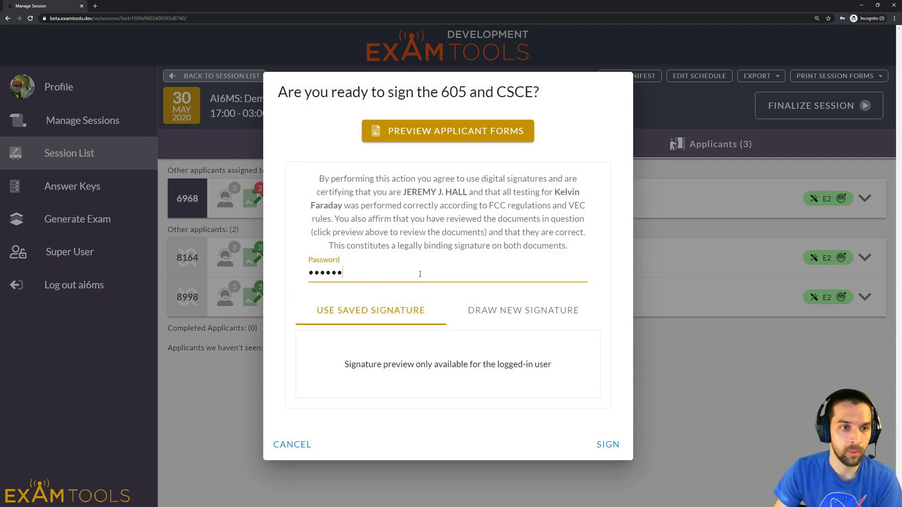
{"action": "left_click", "coordinate": [607, 445]}
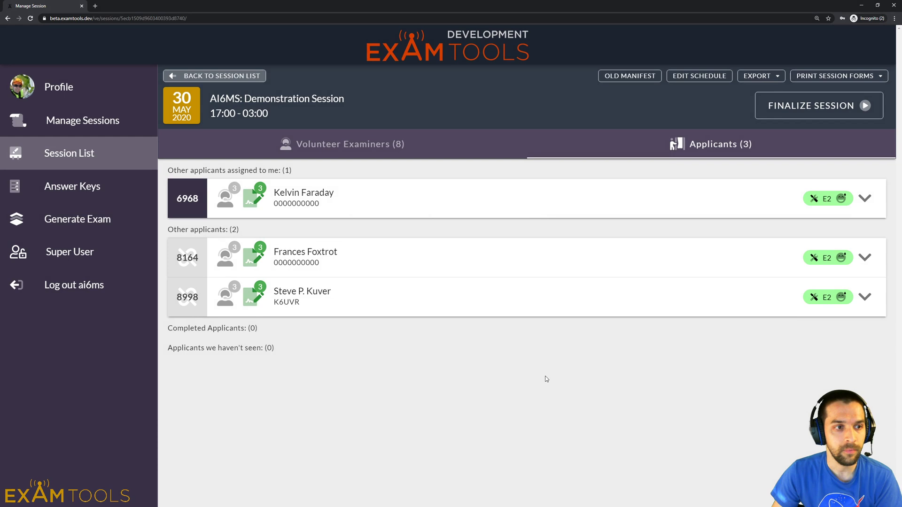
{"action": "left_click", "coordinate": [254, 201]}
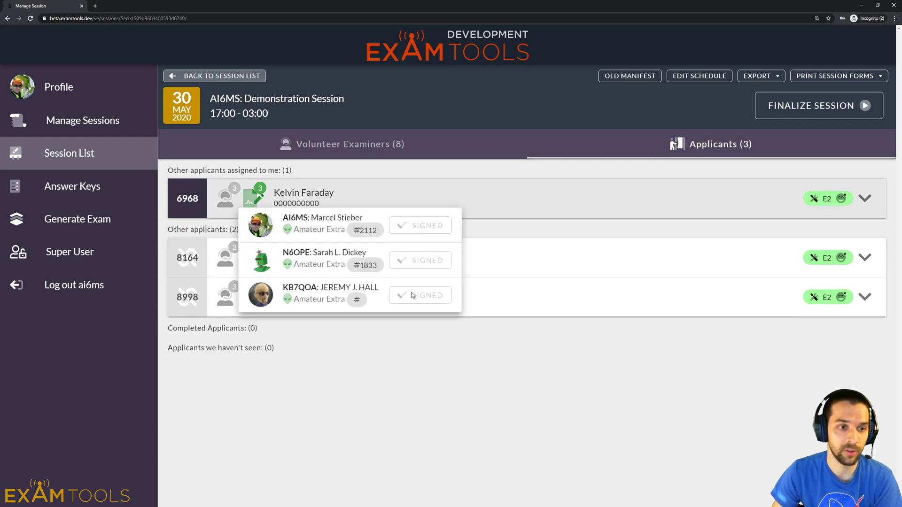
Step: Expand the applicant's details and open the Mark Complete dialog
{"action": "left_click", "coordinate": [512, 209]}
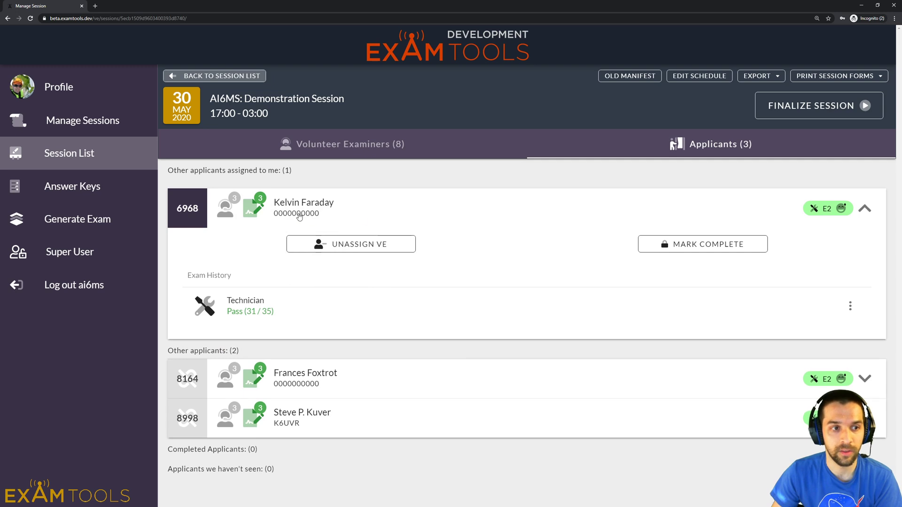
{"action": "left_click", "coordinate": [404, 203]}
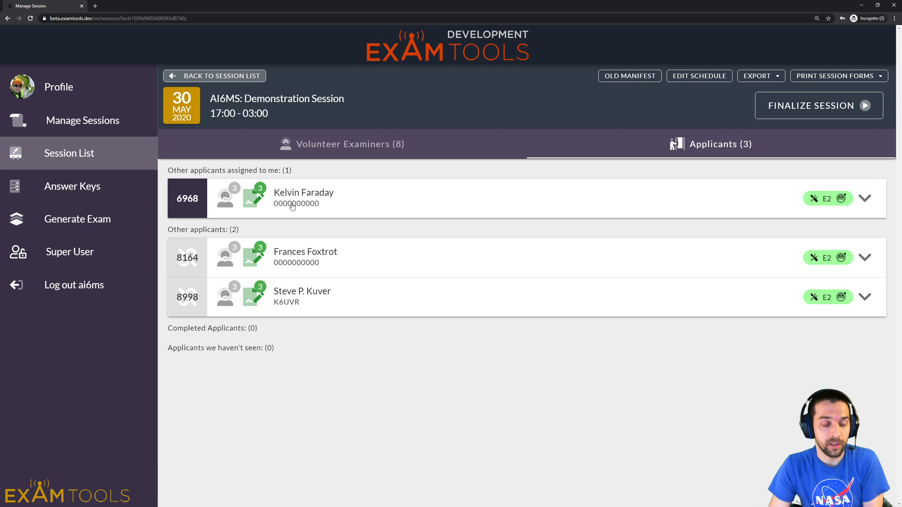
{"action": "left_click", "coordinate": [435, 202]}
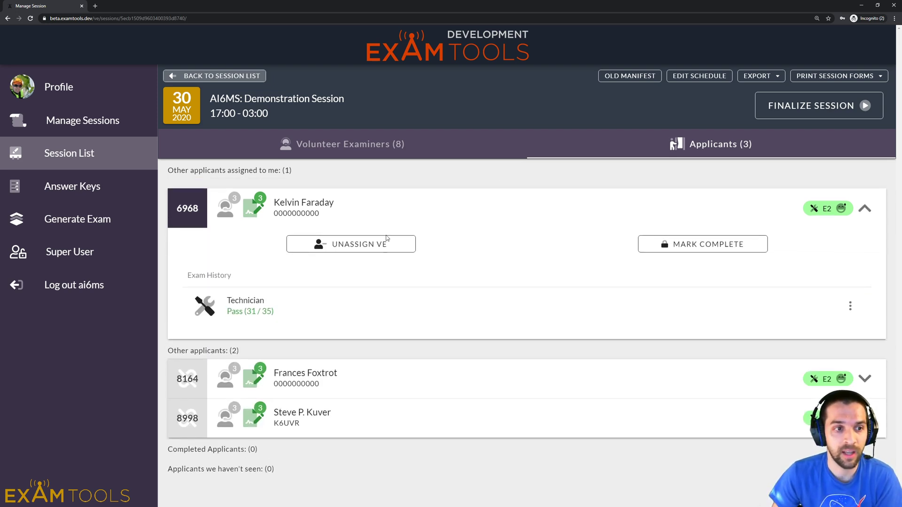
{"action": "left_click", "coordinate": [675, 246]}
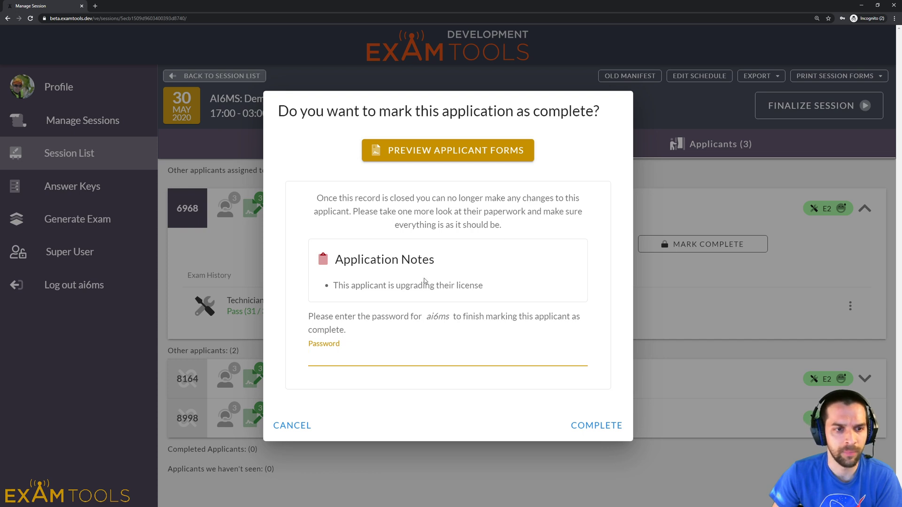
{"action": "left_click_drag", "start_coordinate": [485, 289], "coordinate": [299, 271]}
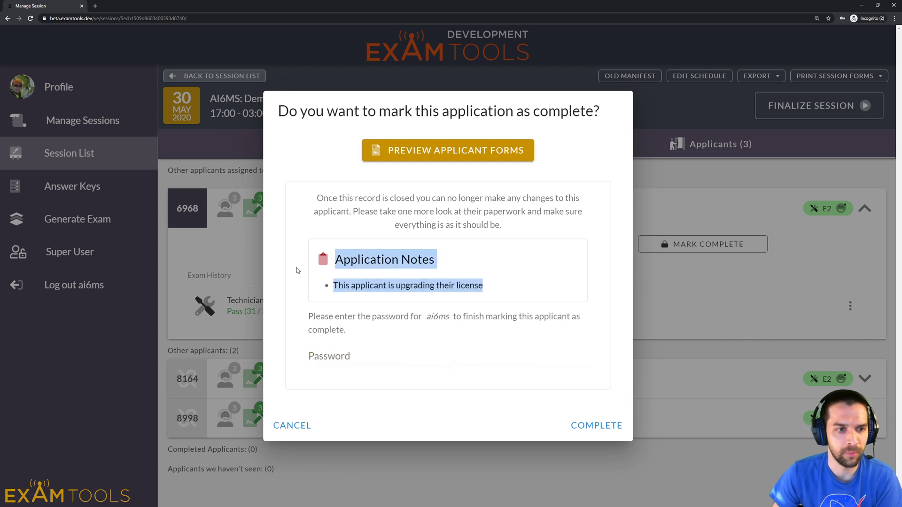
{"action": "left_click", "coordinate": [507, 283]}
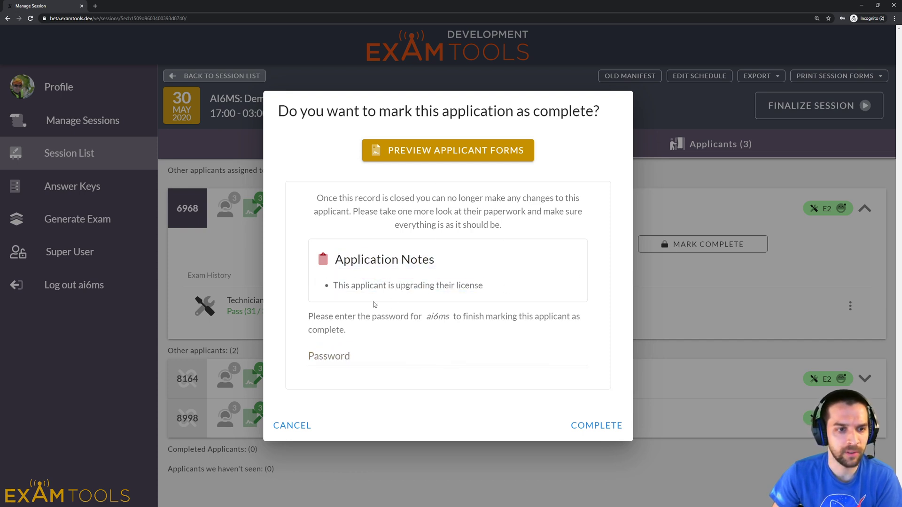
Step: Preview the applicant's completed forms, scrolling through them before closing the preview
{"action": "left_click", "coordinate": [480, 156]}
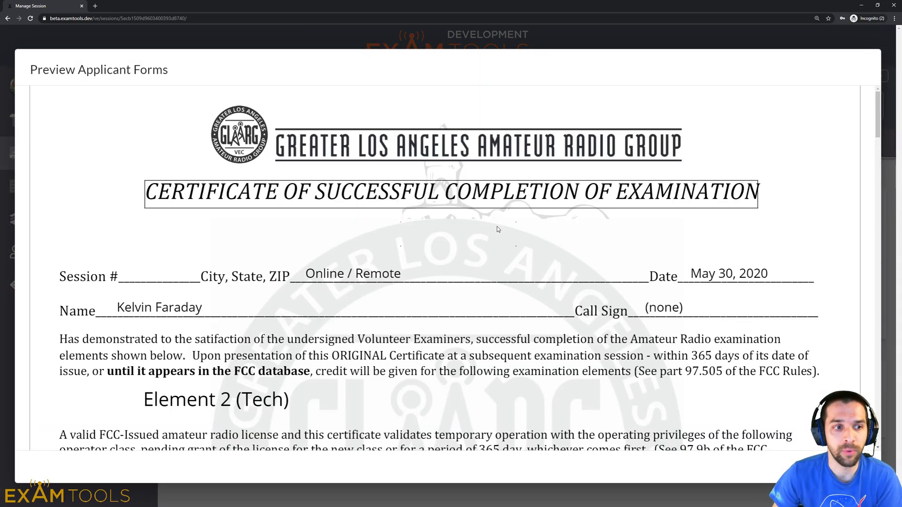
{"action": "scroll", "coordinate": [498, 229], "scroll_direction": "down", "scroll_amount": 6}
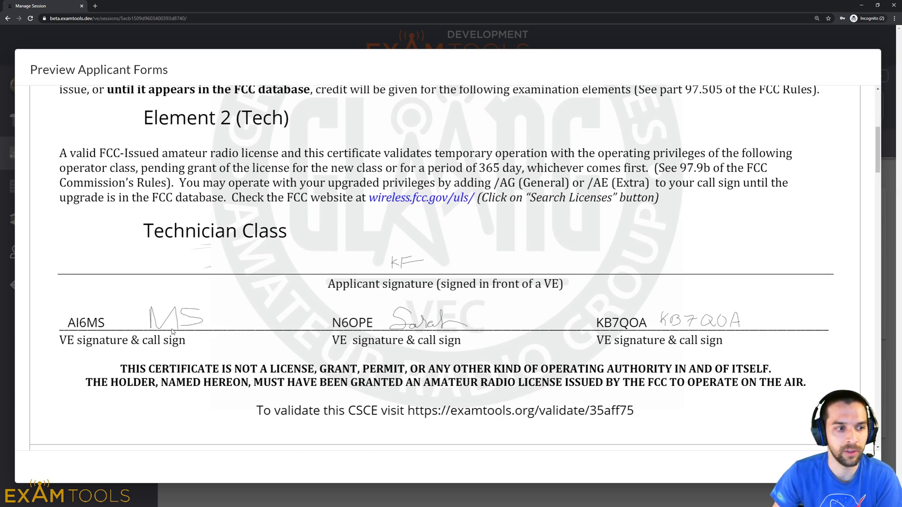
{"action": "scroll", "coordinate": [257, 170], "scroll_direction": "up", "scroll_amount": 4}
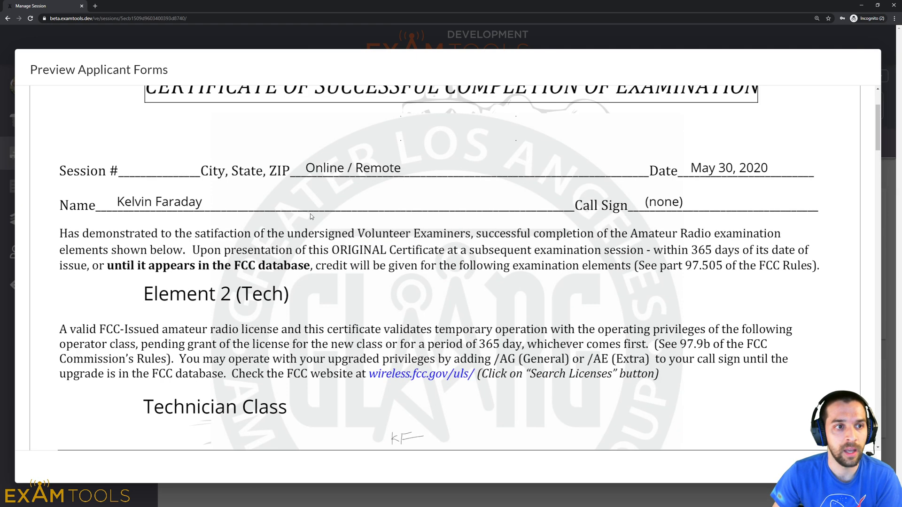
{"action": "scroll", "coordinate": [411, 235], "scroll_direction": "down", "scroll_amount": 18}
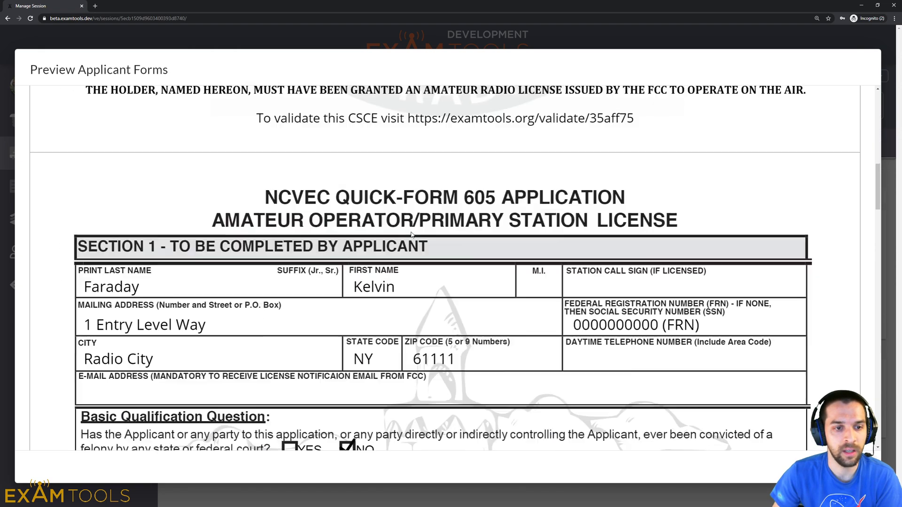
{"action": "scroll", "coordinate": [411, 235], "scroll_direction": "down", "scroll_amount": 8}
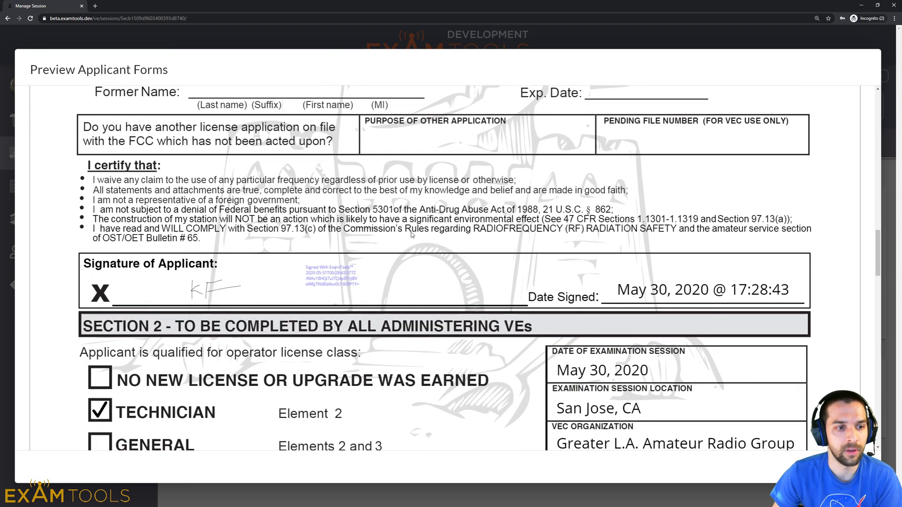
{"action": "scroll", "coordinate": [314, 275], "scroll_direction": "down", "scroll_amount": 2}
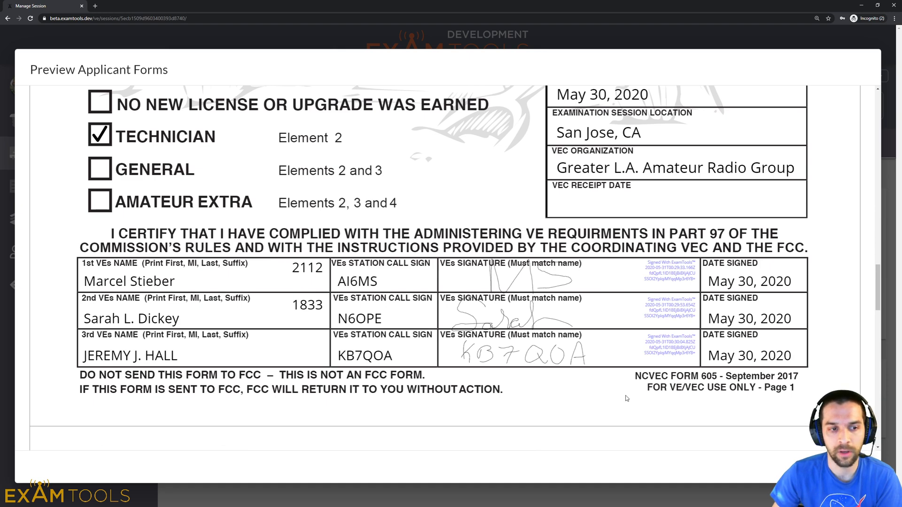
{"action": "key", "text": "Escape"}
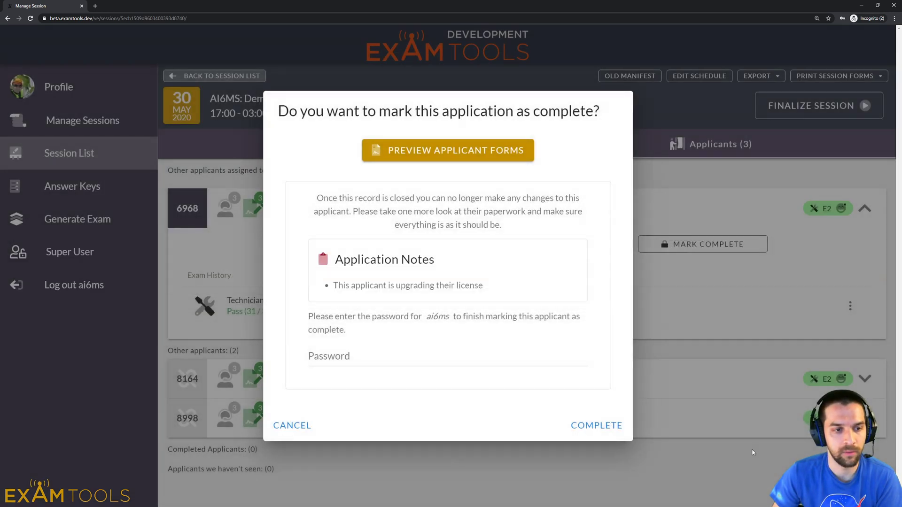
Step: Enter the saved examiner password and mark the applicant complete and locked
{"action": "left_click", "coordinate": [536, 361]}
{"action": "key", "text": "Down"}
{"action": "key", "text": "Return"}
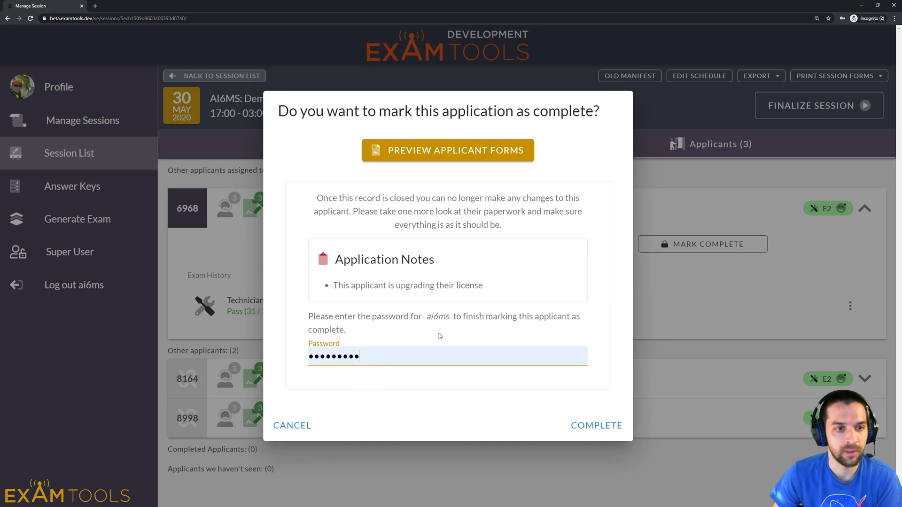
{"action": "left_click", "coordinate": [617, 426]}
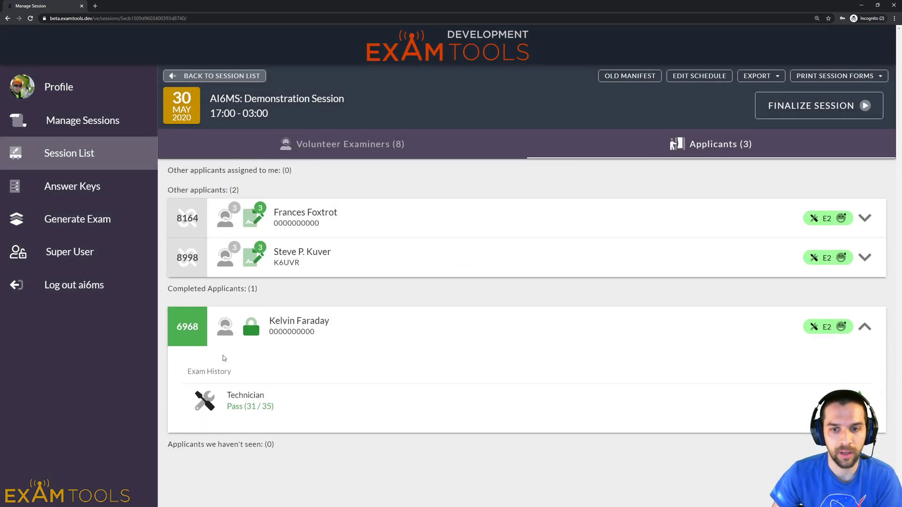
{"action": "left_click", "coordinate": [638, 326]}
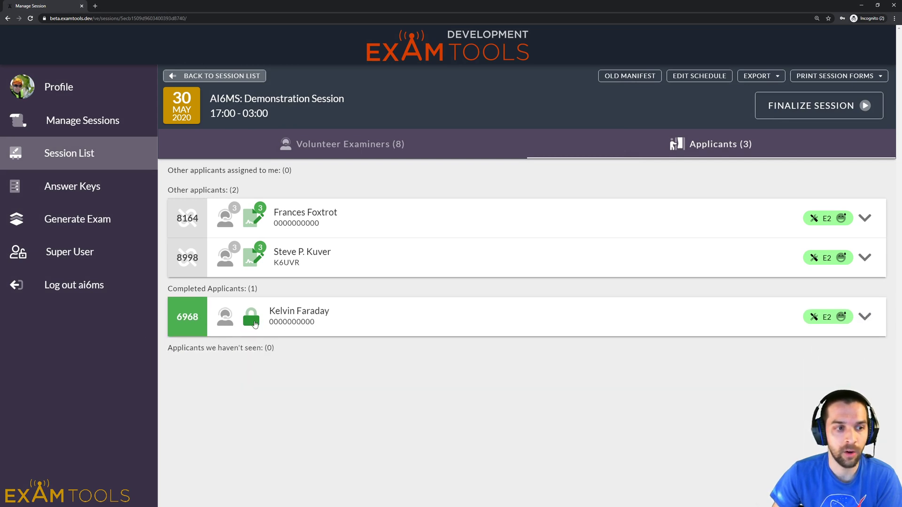
{"action": "mouse_move", "coordinate": [253, 323]}
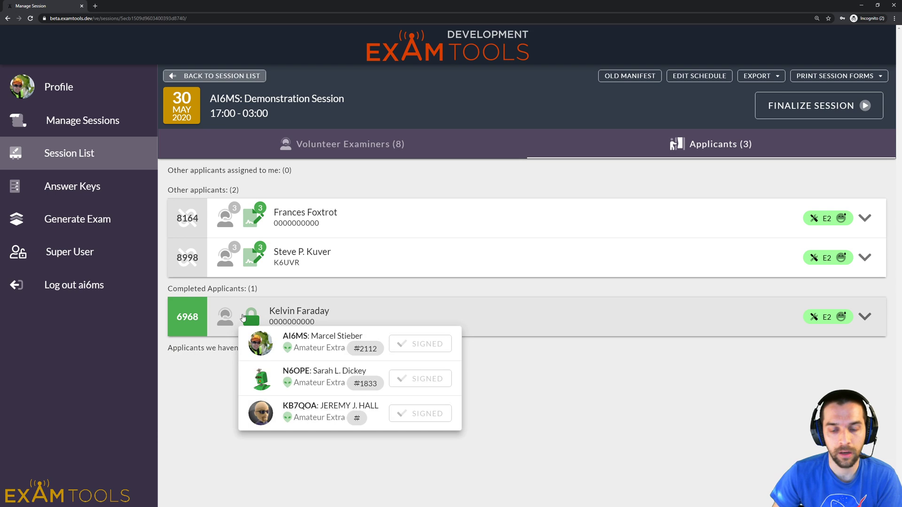
{"action": "left_click", "coordinate": [525, 326]}
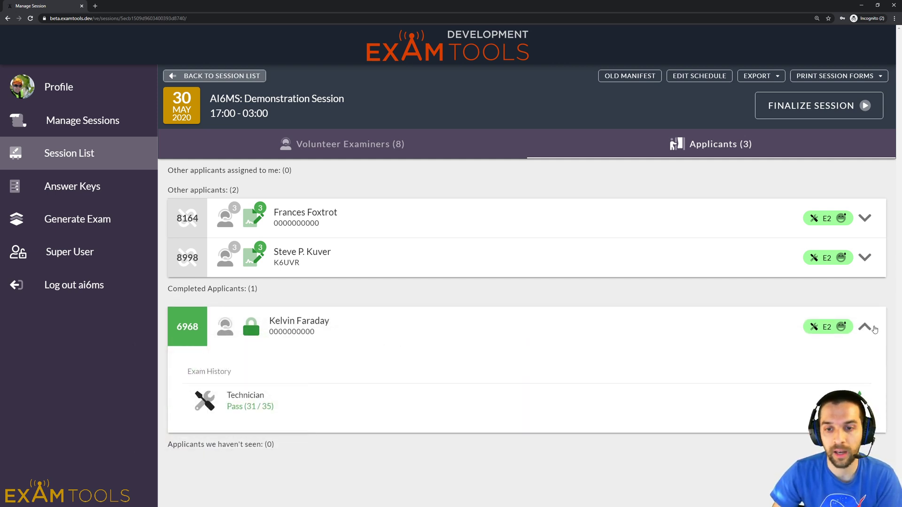
{"action": "left_click", "coordinate": [865, 328]}
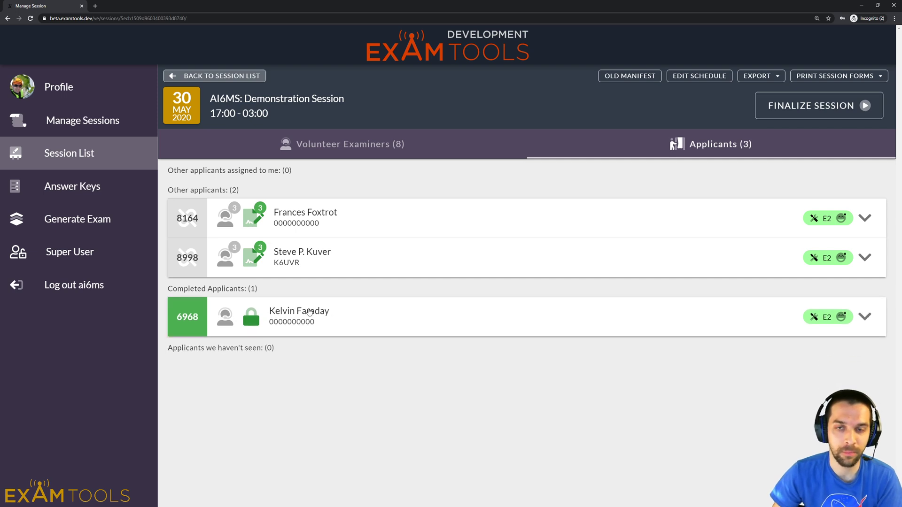